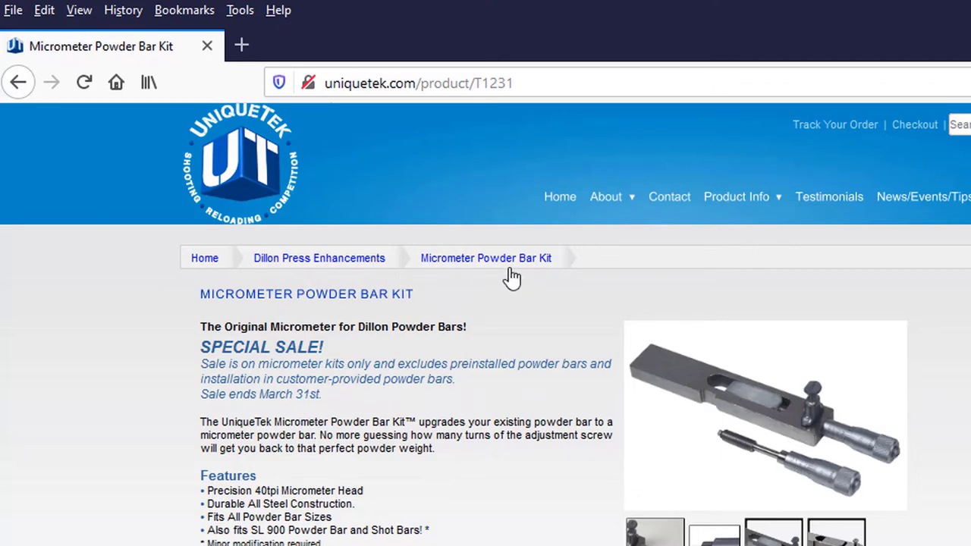
Step: Download the Calibration Curve spreadsheet template in .xltx format and save it in the Micrometer folder on SOMEDRIVE (F:)
scroll(515, 390, down, 5)
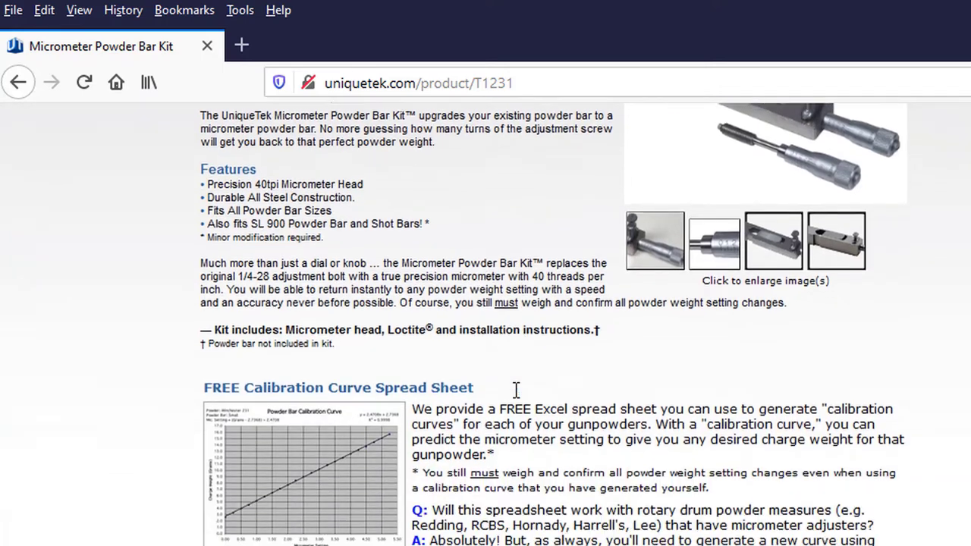
scroll(557, 390, down, 2)
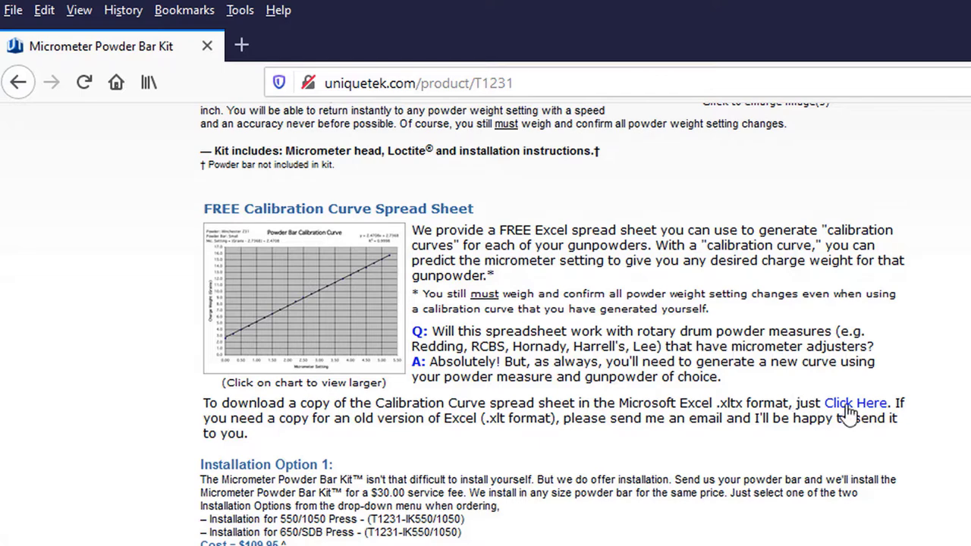
click(847, 407)
click(494, 454)
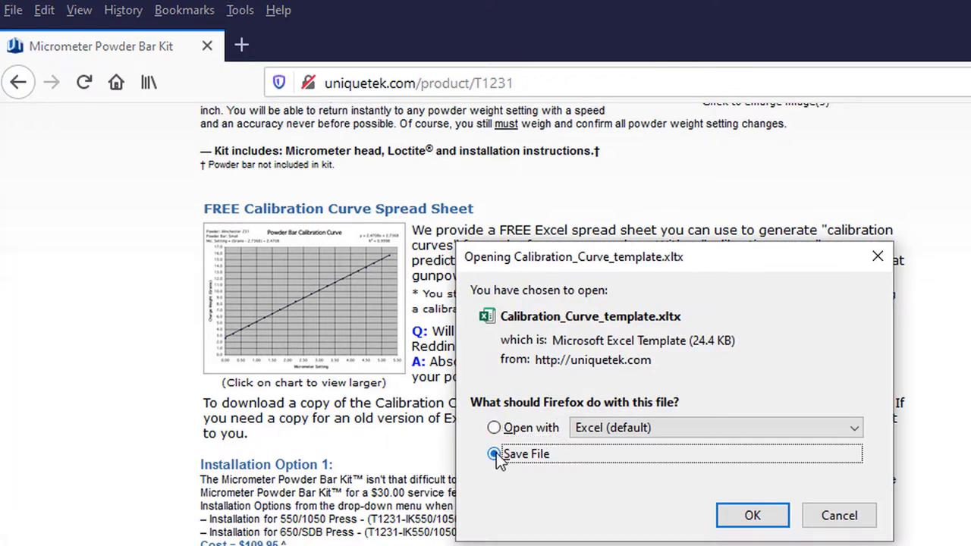
click(748, 514)
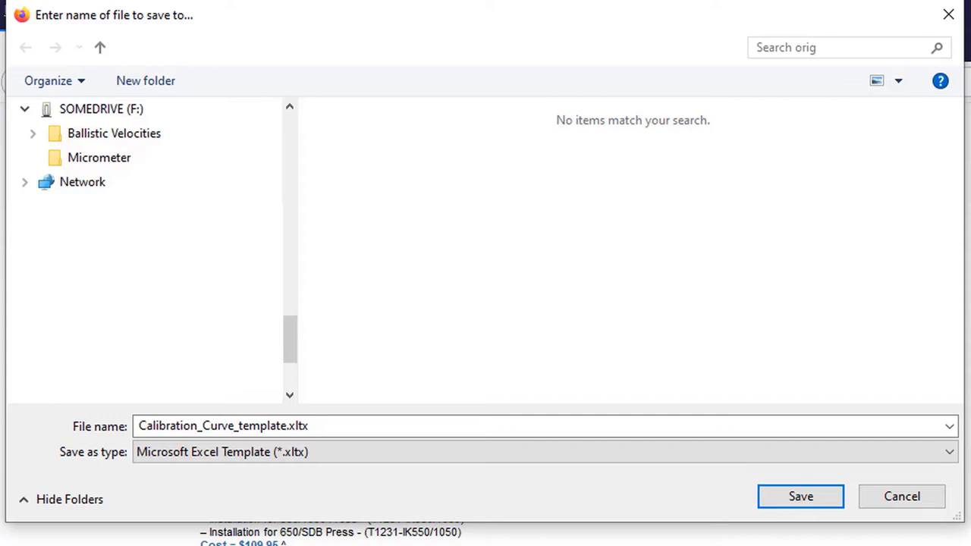
click(108, 163)
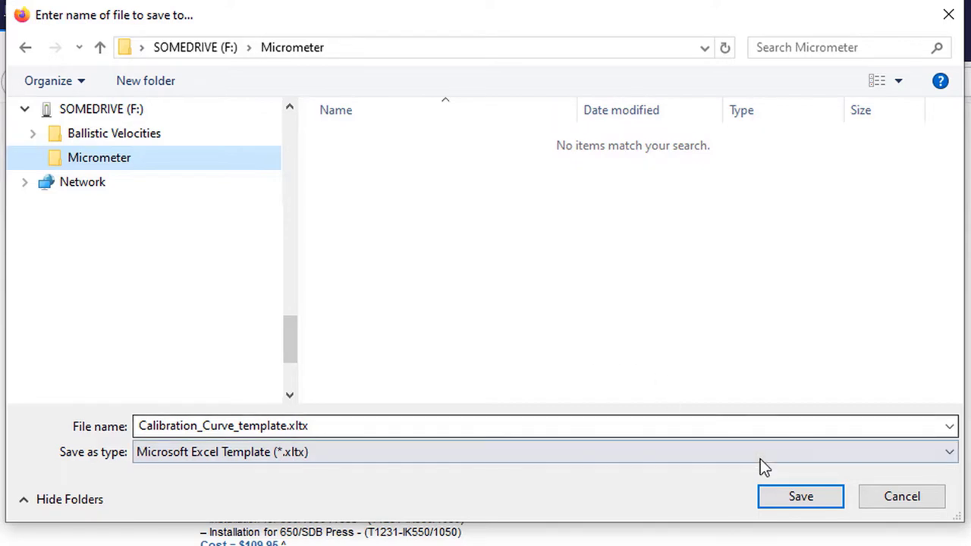
click(784, 501)
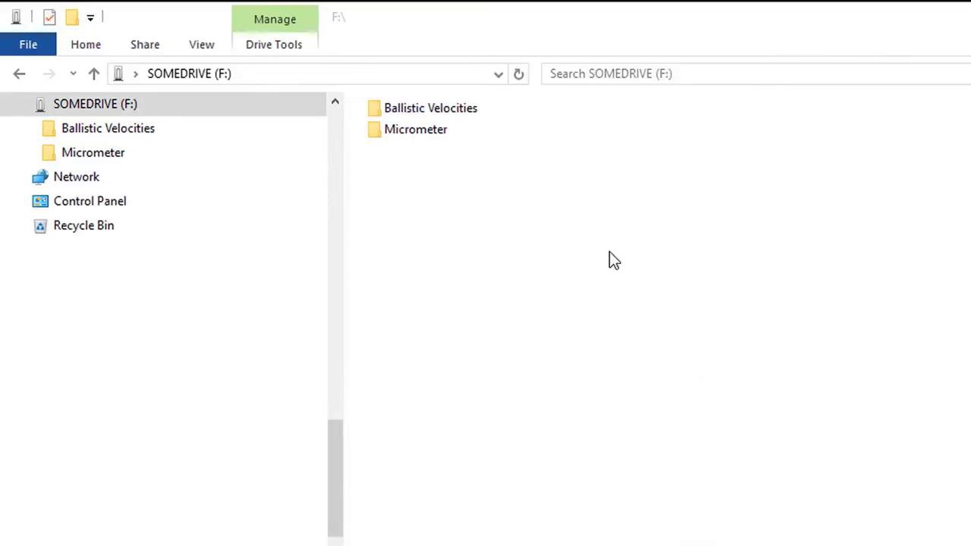
Step: Scan Calibration_Curve_template.xltx in the Micrometer folder with Norton Security and dismiss the scan report
double_click(409, 135)
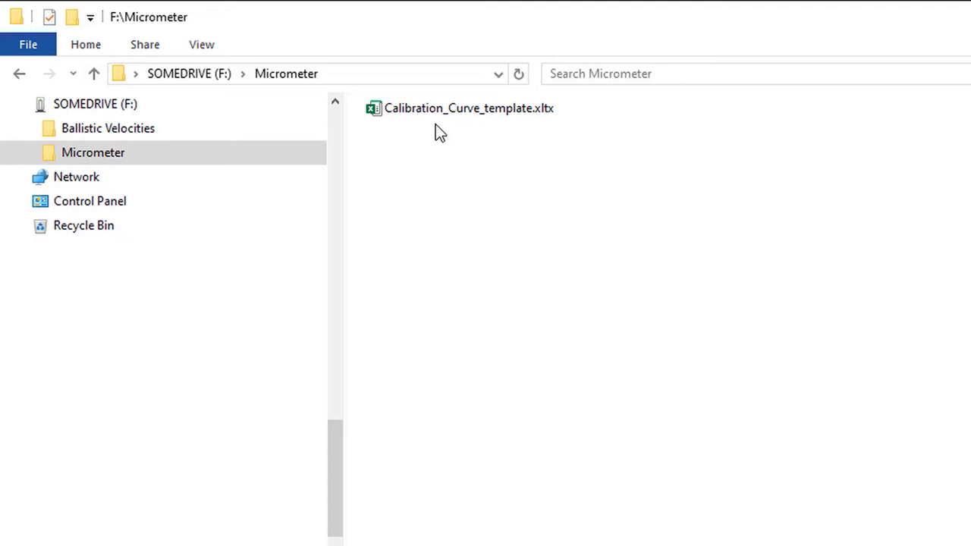
right_click(436, 108)
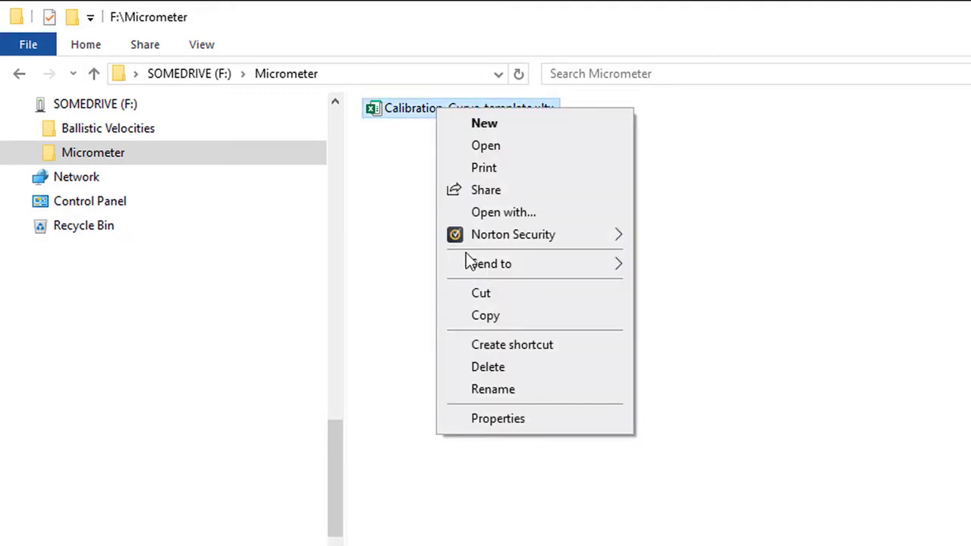
mouse_move(494, 237)
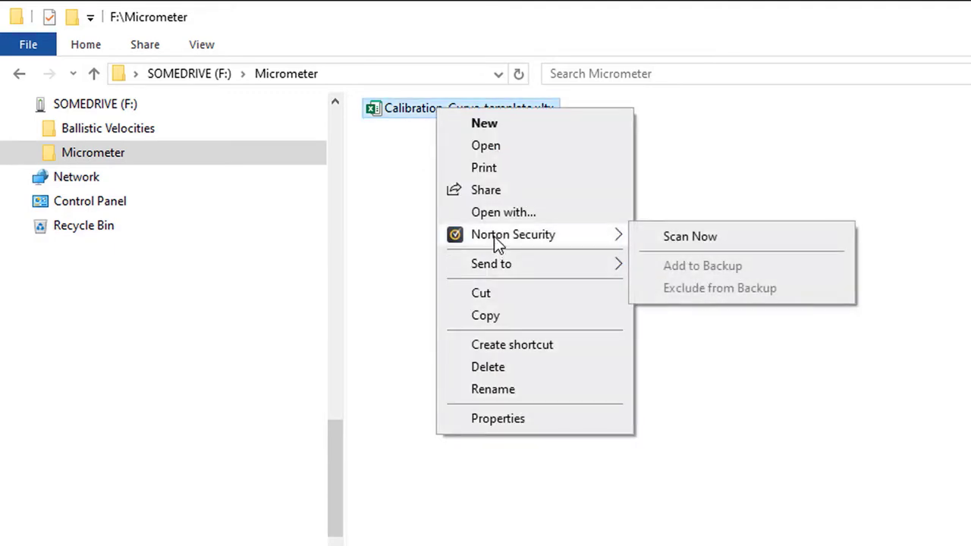
click(693, 241)
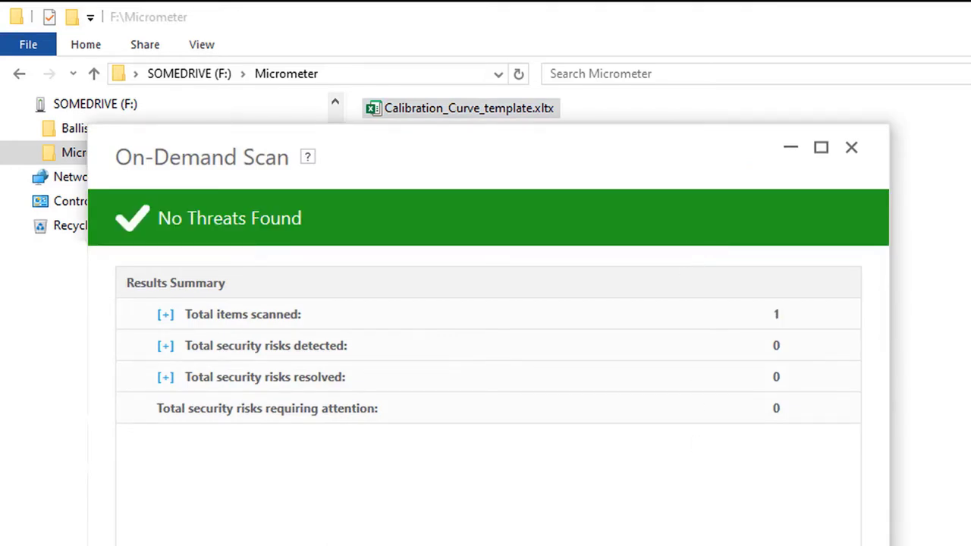
key(Escape)
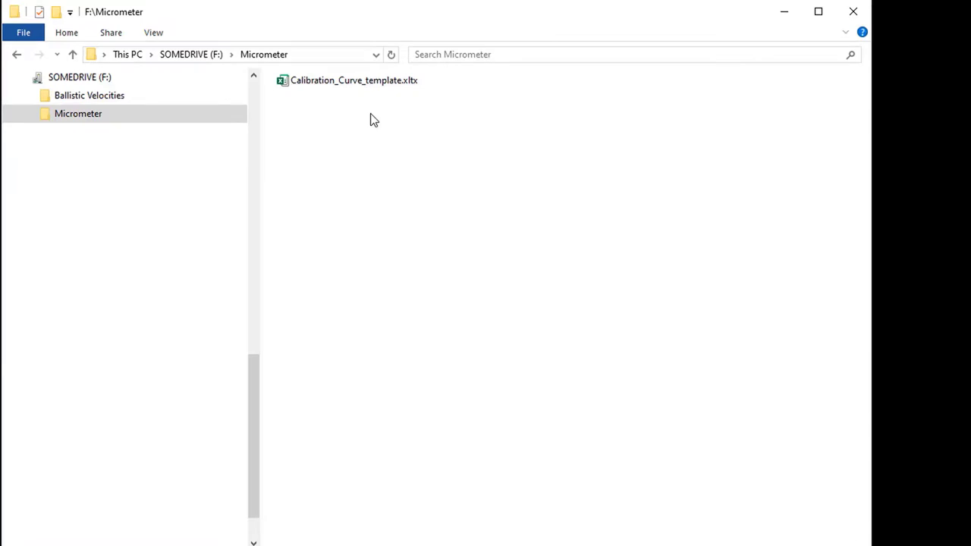
Step: Open Calibration_Curve_template.xltx in Excel and save it in the Micrometer folder as an Excel Workbook (*.xlsx) named master
double_click(373, 87)
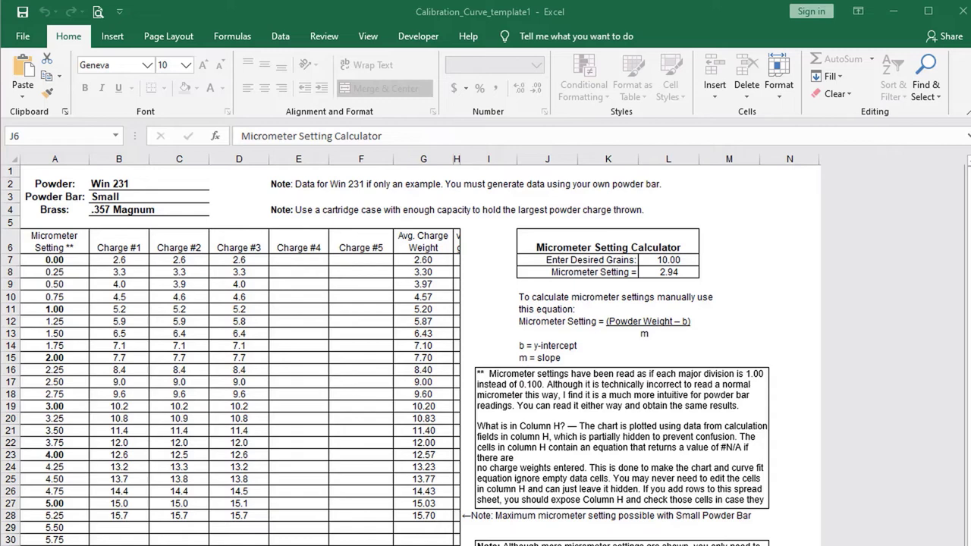
click(20, 41)
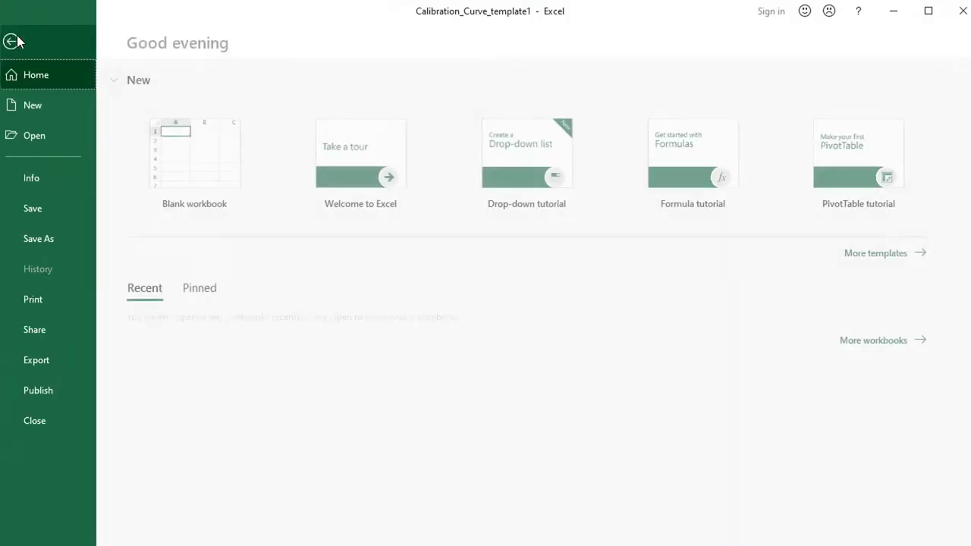
click(56, 237)
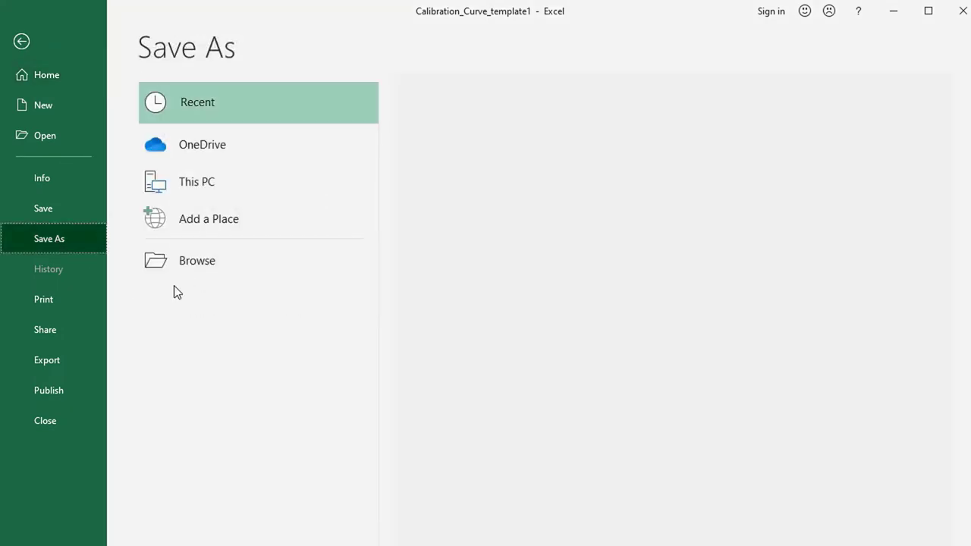
click(197, 262)
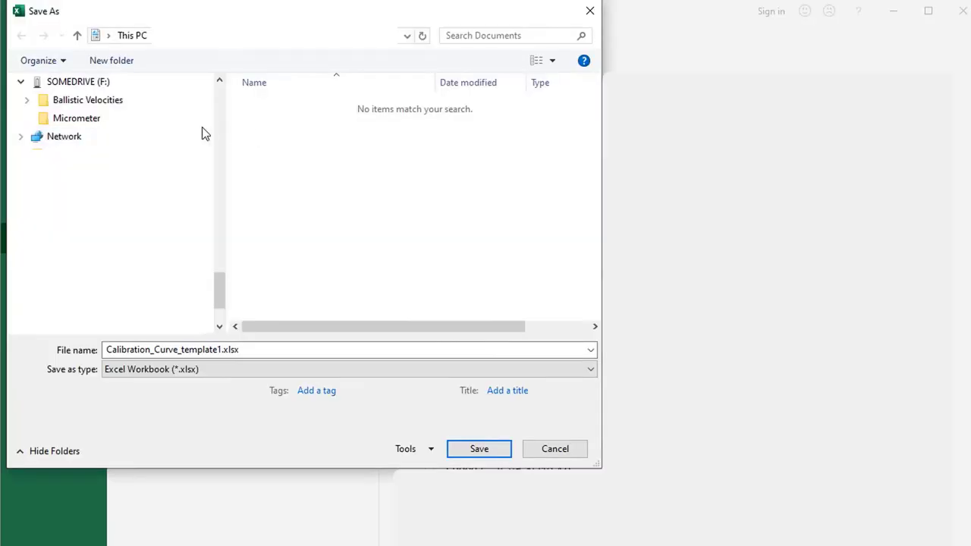
click(95, 126)
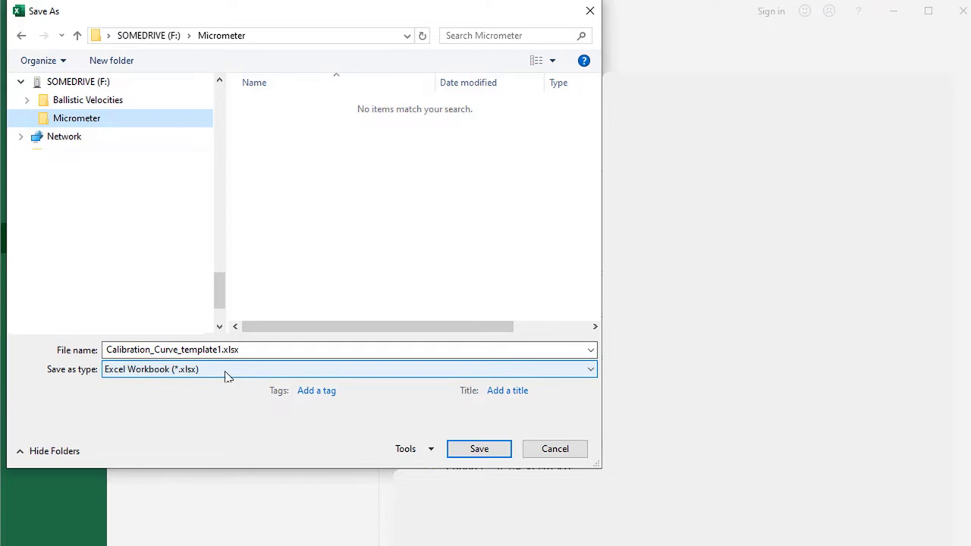
click(589, 370)
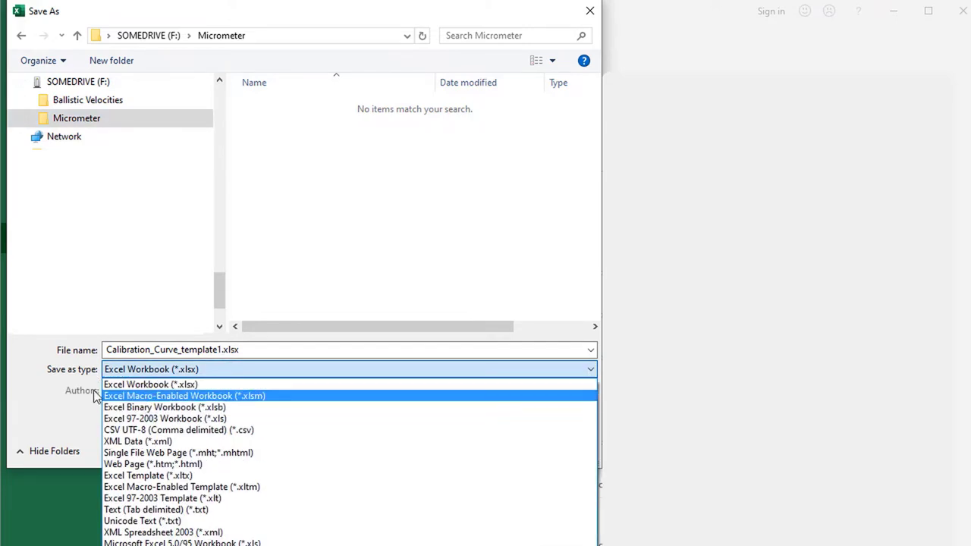
click(156, 385)
click(208, 351)
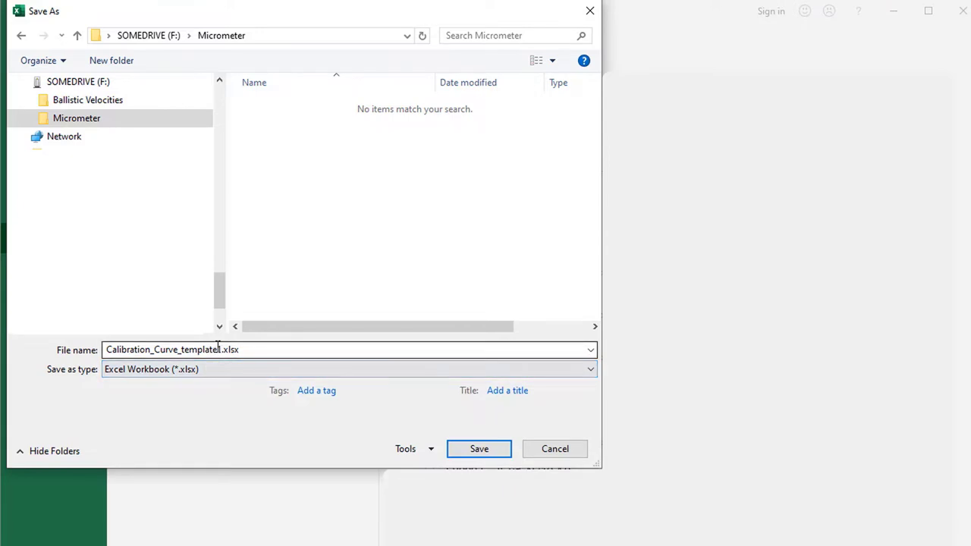
double_click(191, 351)
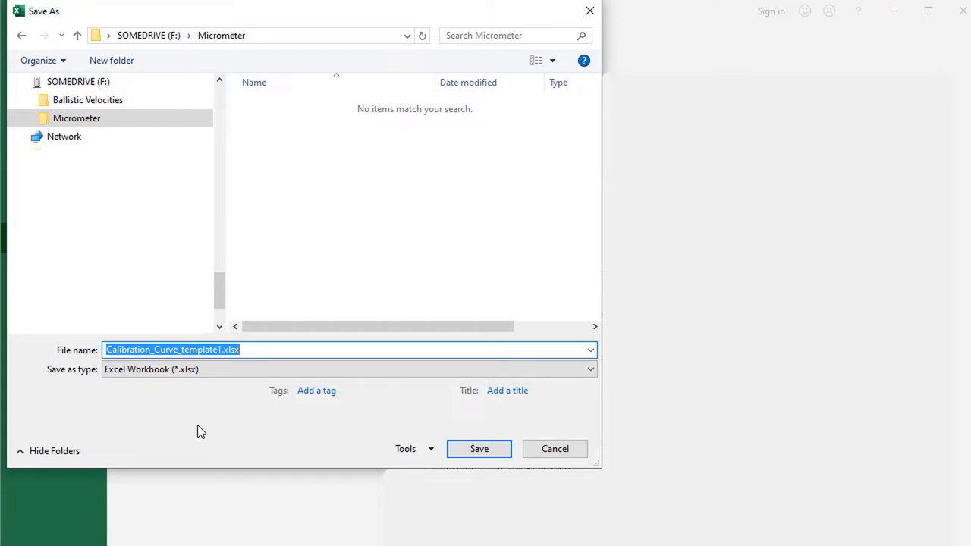
text(master)
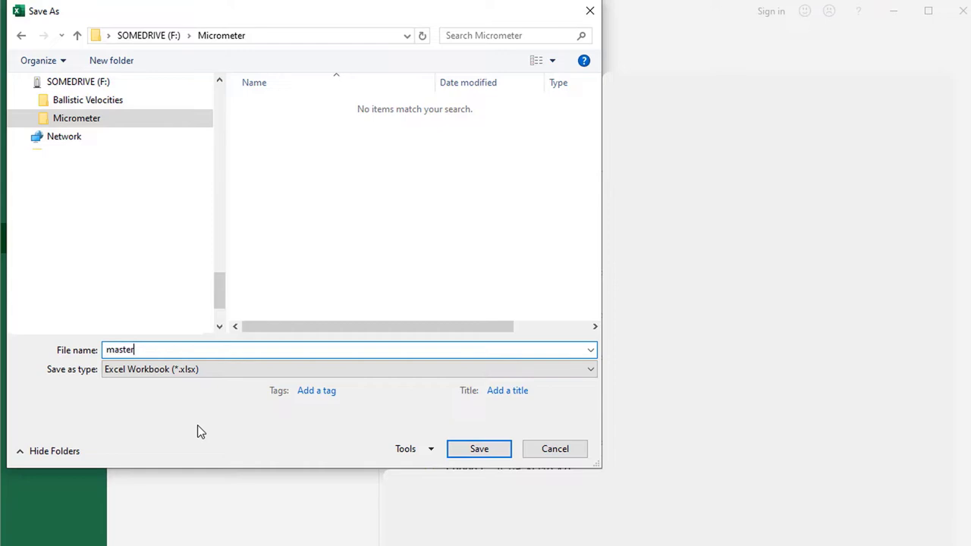
click(483, 450)
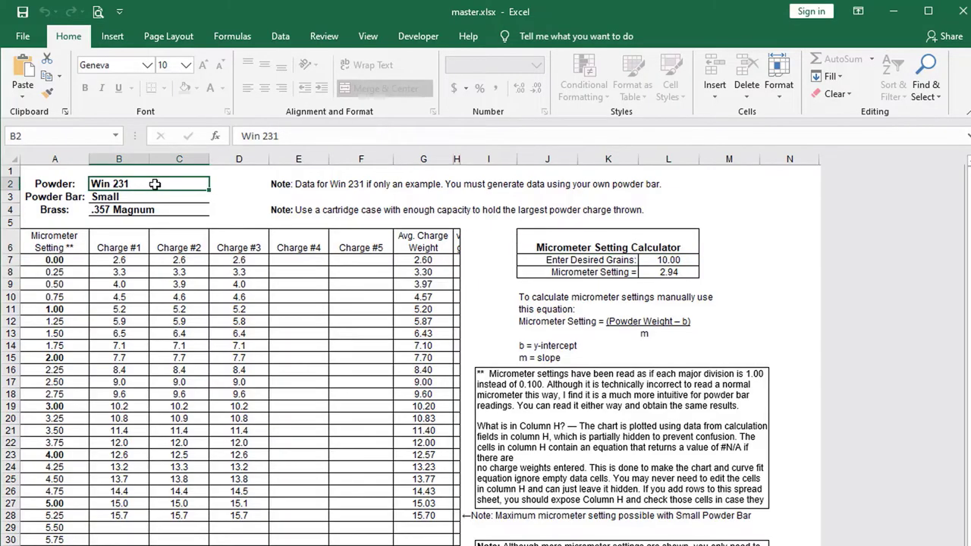
Step: Clear the sample entries for Powder and Powder Bar in cells B2 and B3
key(Delete)
click(112, 197)
key(Delete)
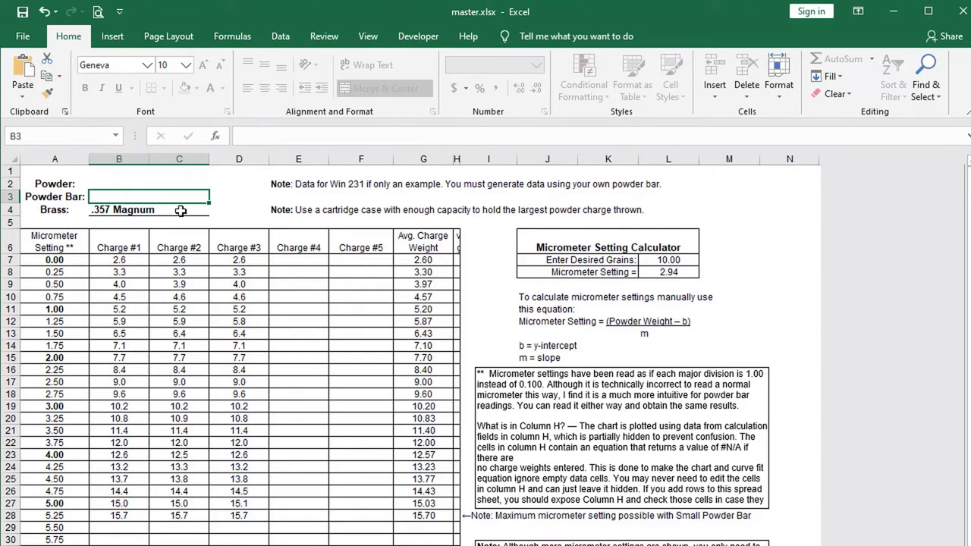
Step: Try to clear the Brass label in cell A4
click(44, 210)
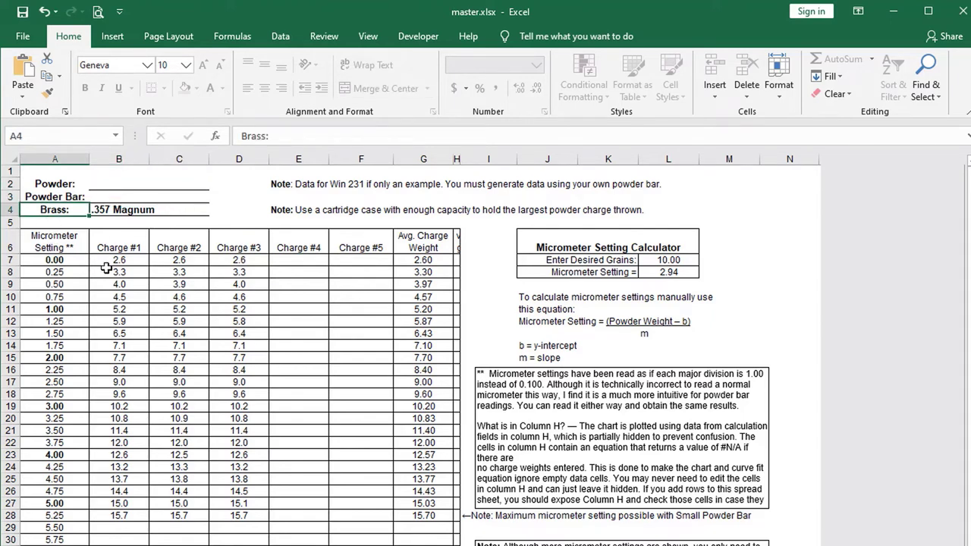
key(Delete)
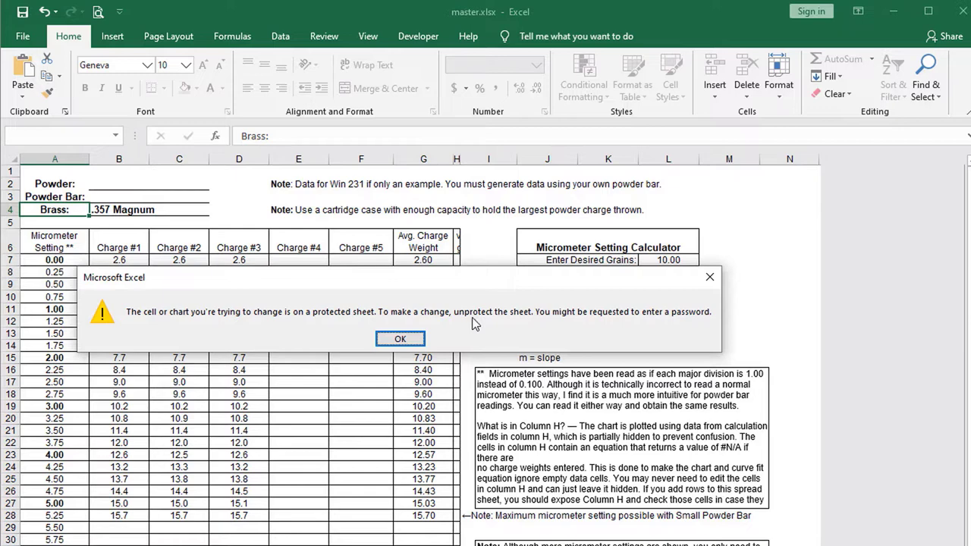
click(402, 338)
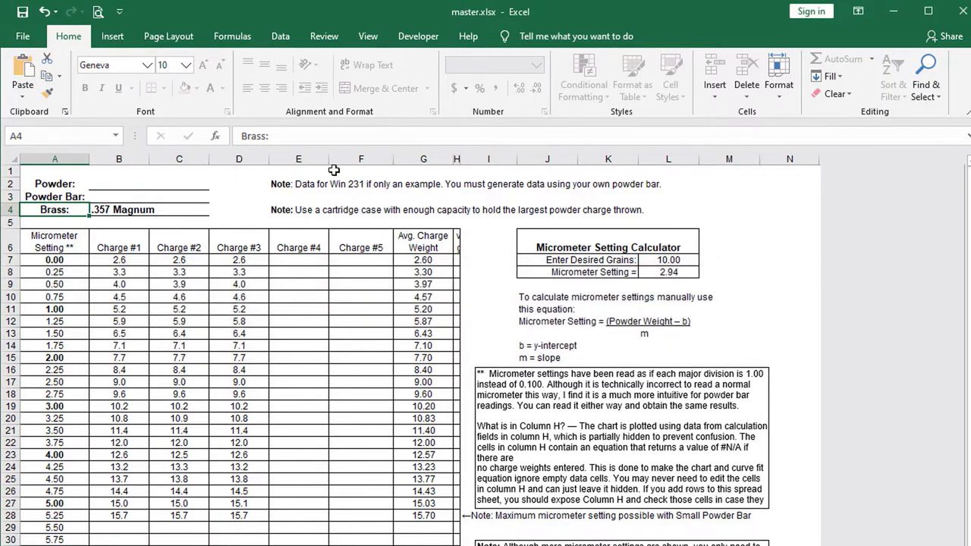
Step: Unprotect the sheet and change the label in cell A4 to "Caliber:"
click(324, 36)
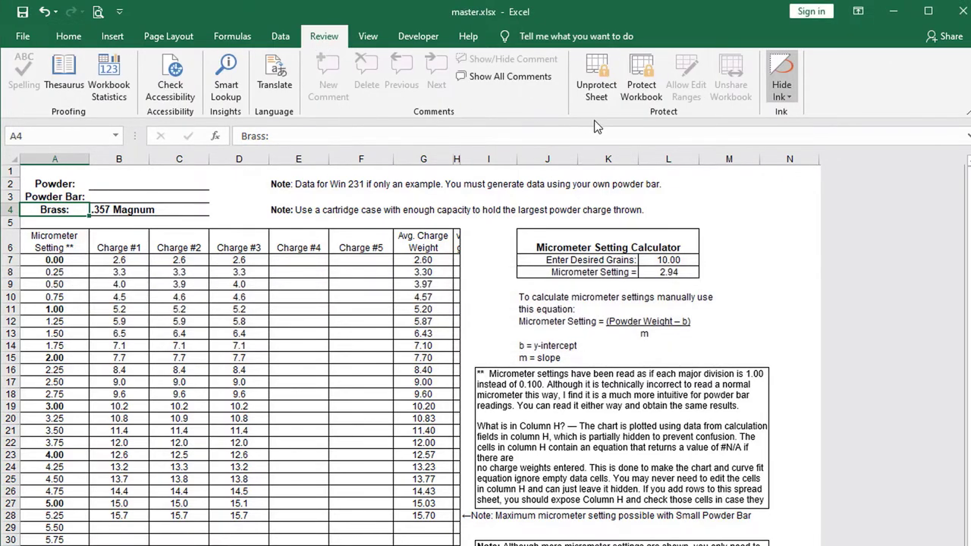
click(591, 69)
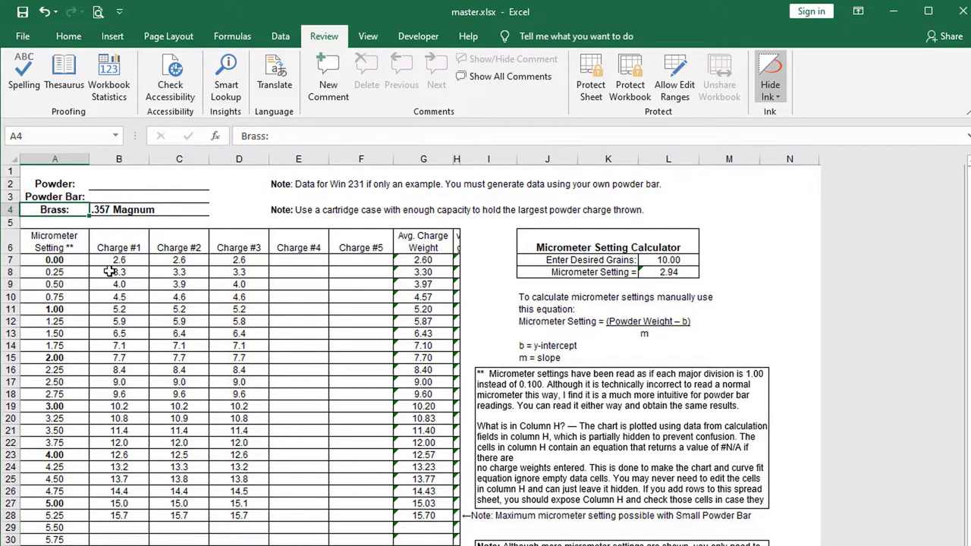
text(Caliber:)
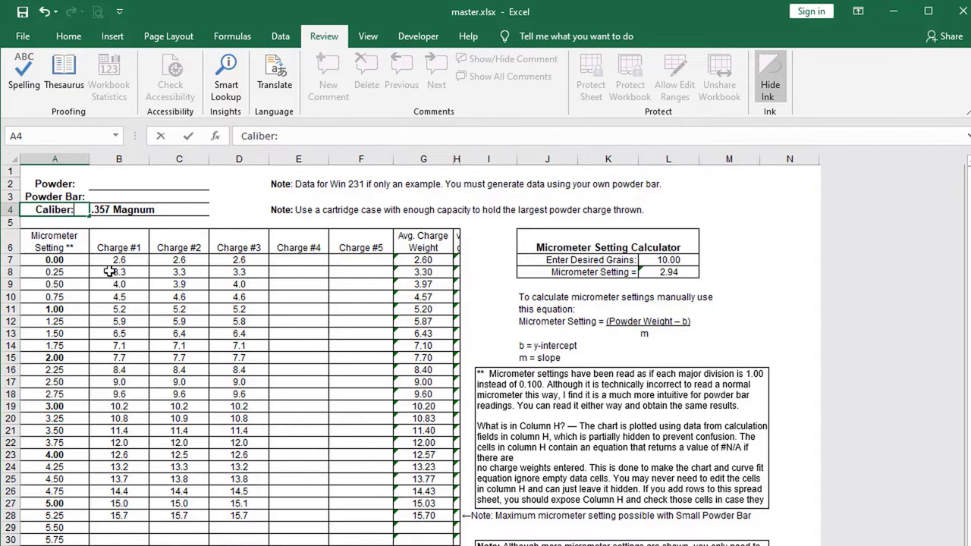
key(Return)
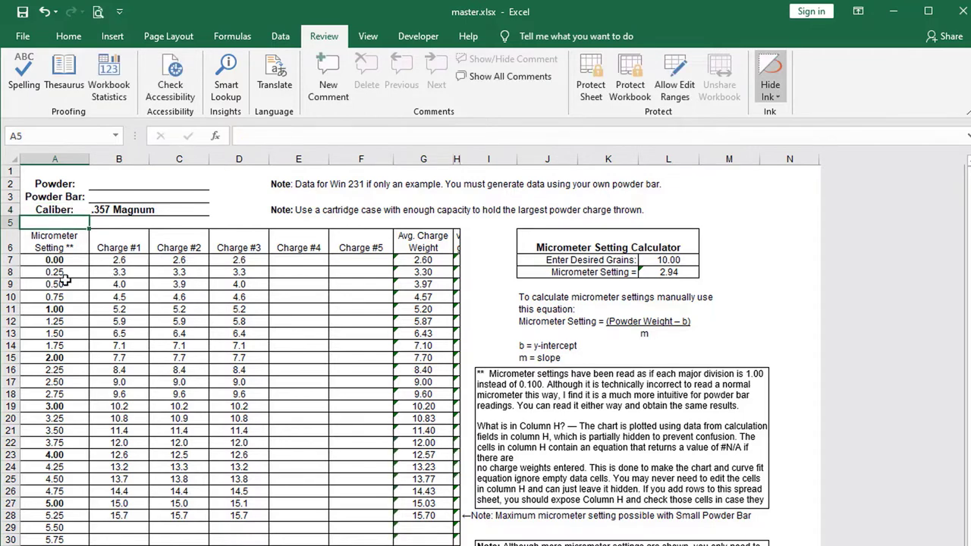
Step: Insert a new row at row 5, directly below the Caliber row
click(10, 223)
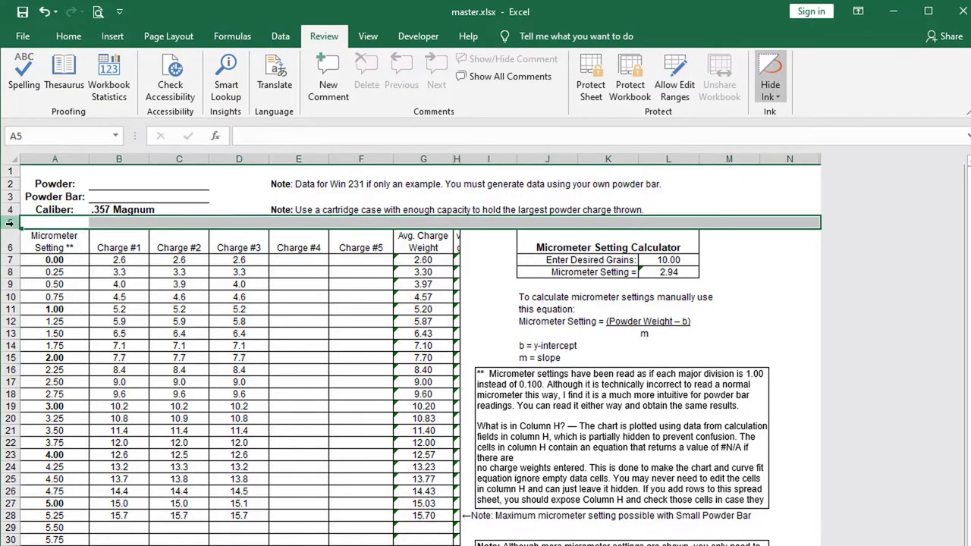
right_click(10, 222)
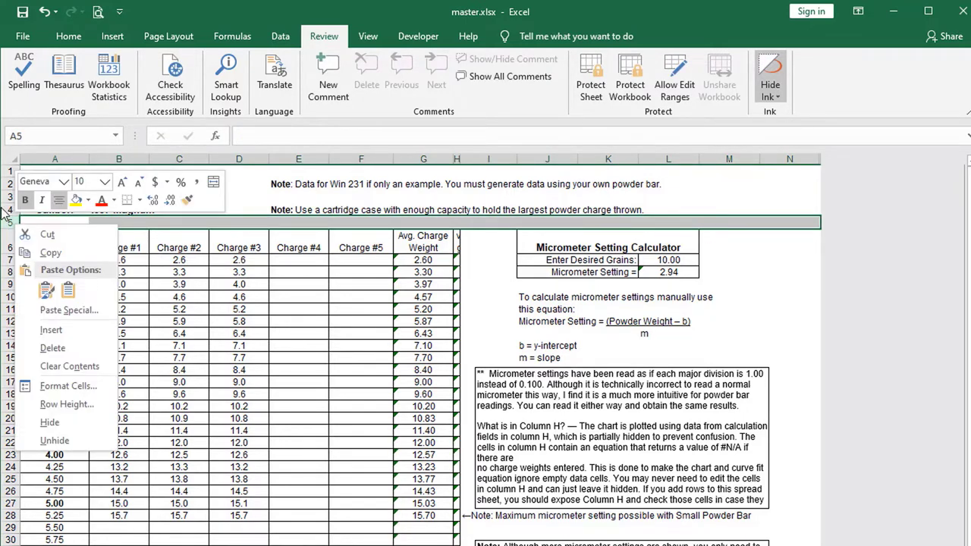
click(51, 332)
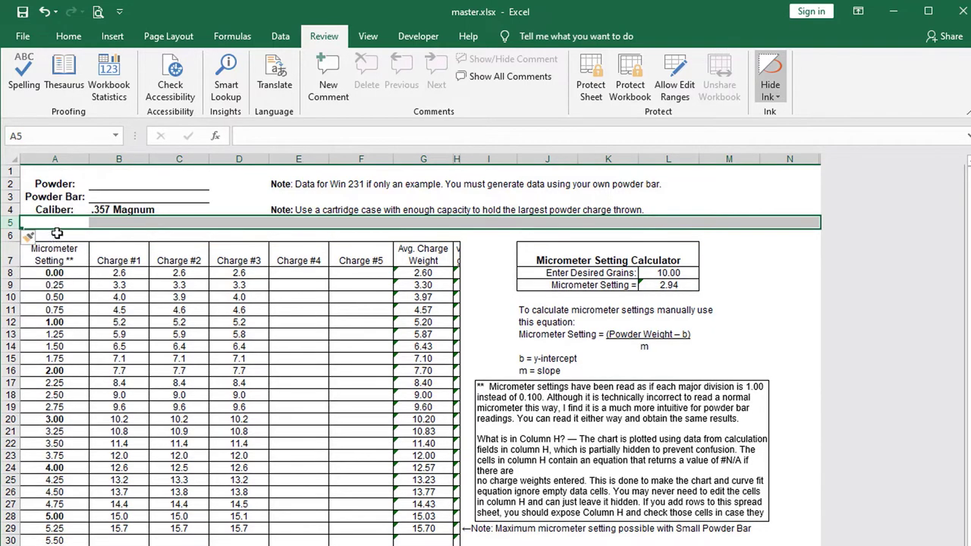
click(57, 224)
Step: Copy the formatting of the Caliber row (A4:C4) onto cells A5:B5 with Format Painter
drag(50, 214, 149, 213)
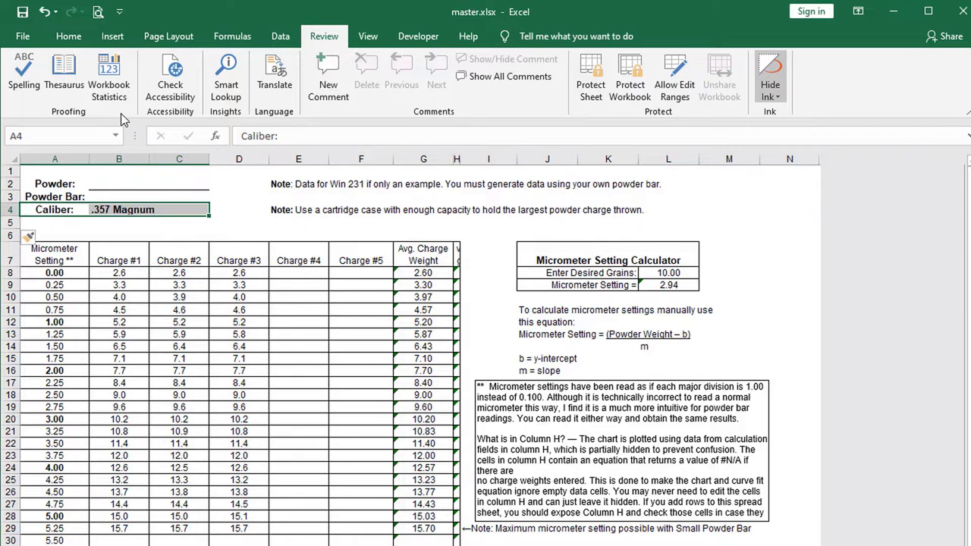
click(69, 38)
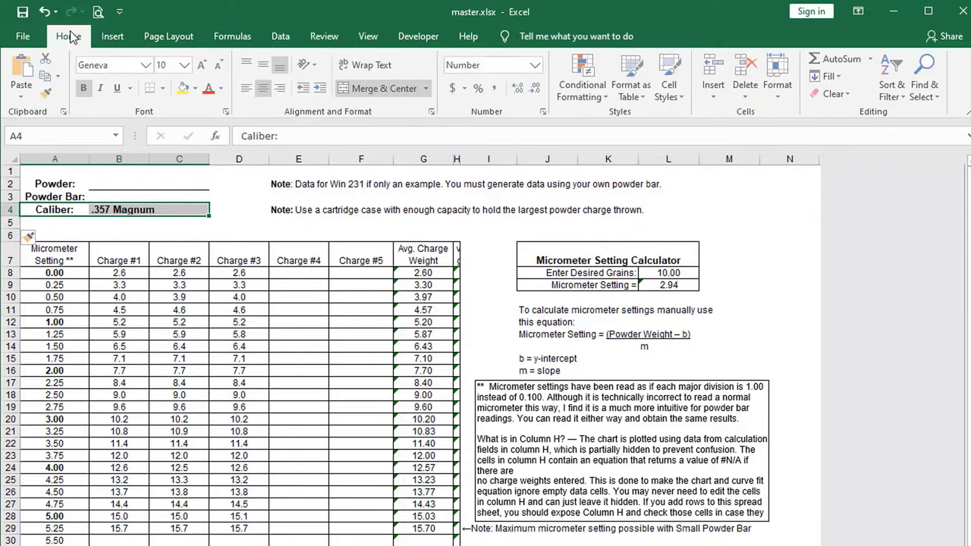
click(47, 95)
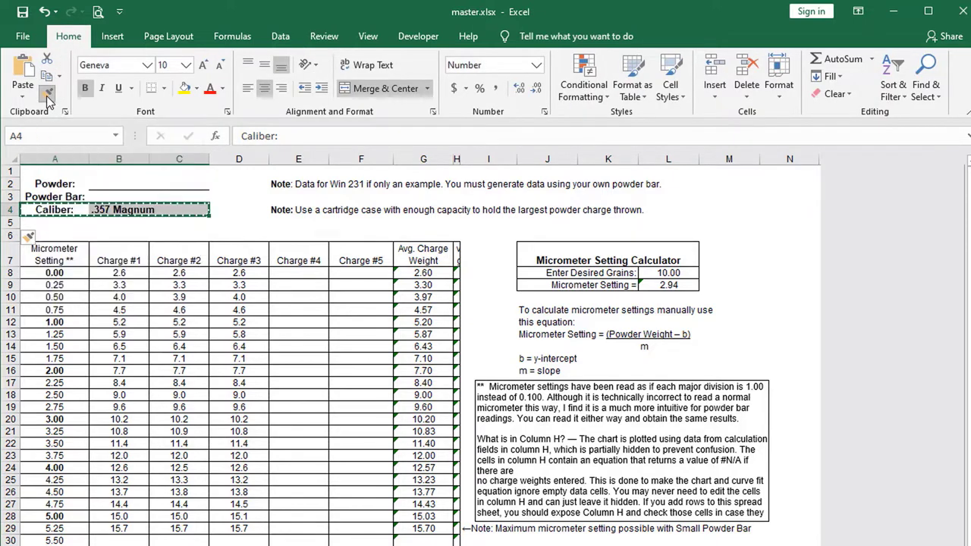
drag(50, 222, 107, 221)
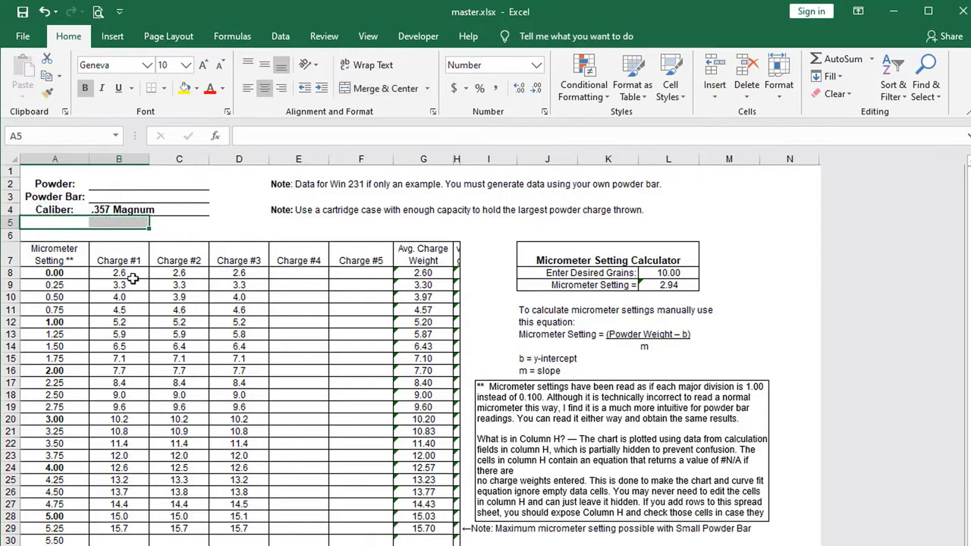
Step: Enter the label "Micrometer:" in cell A5
click(43, 222)
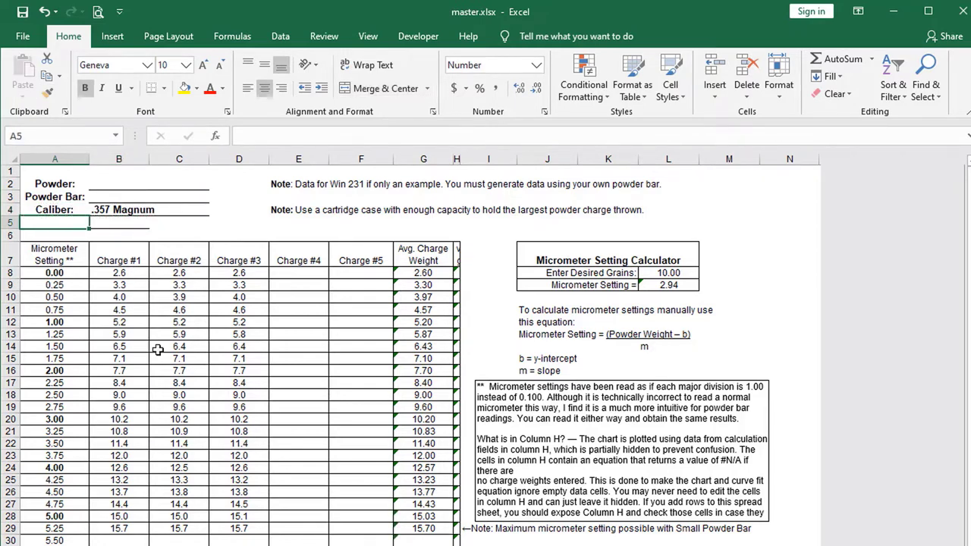
text(Microme)
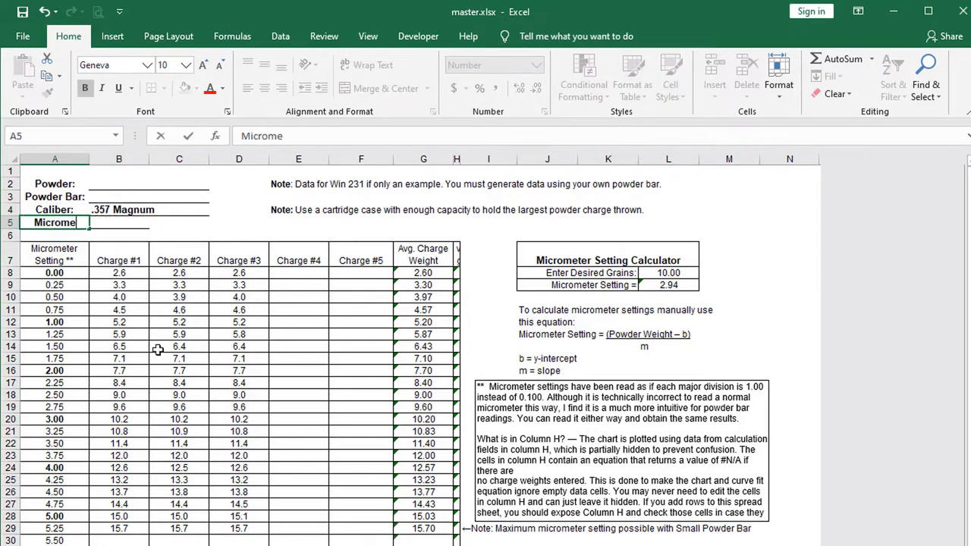
text(ter:)
key(Return)
Step: Clear the sample cartridge entry next to the Caliber label in cell B4
click(121, 222)
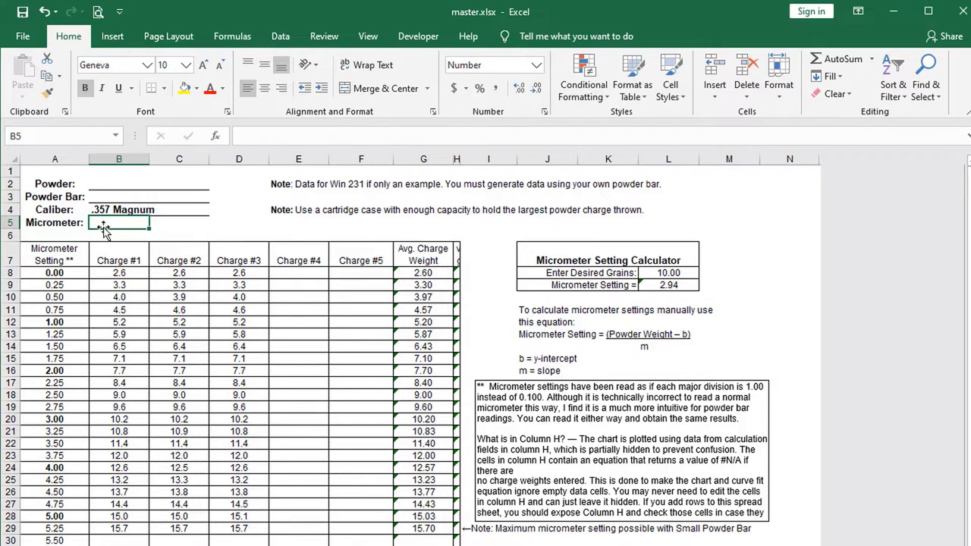
click(189, 213)
key(Delete)
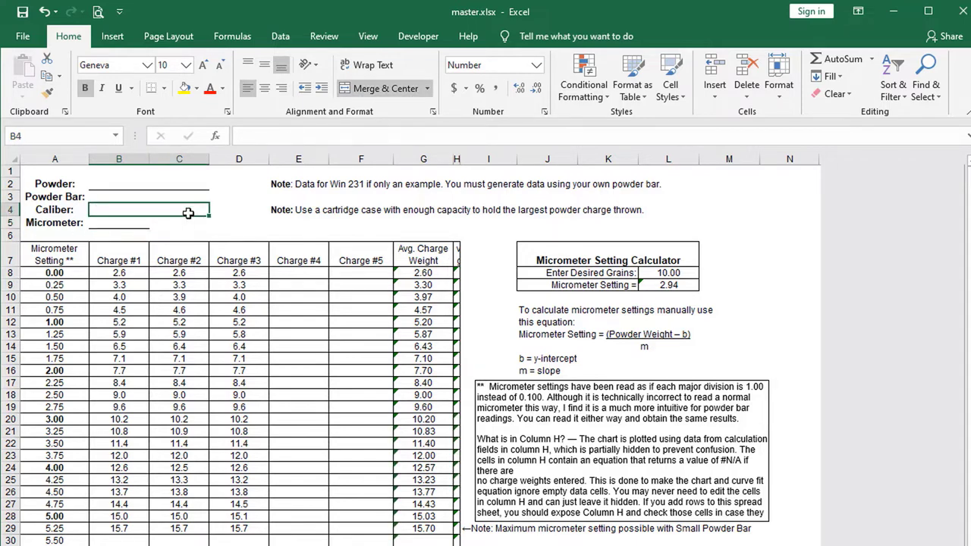
Step: Clear the sample charge weights in cells B8:D29, under Charge #1 to Charge #3
click(273, 182)
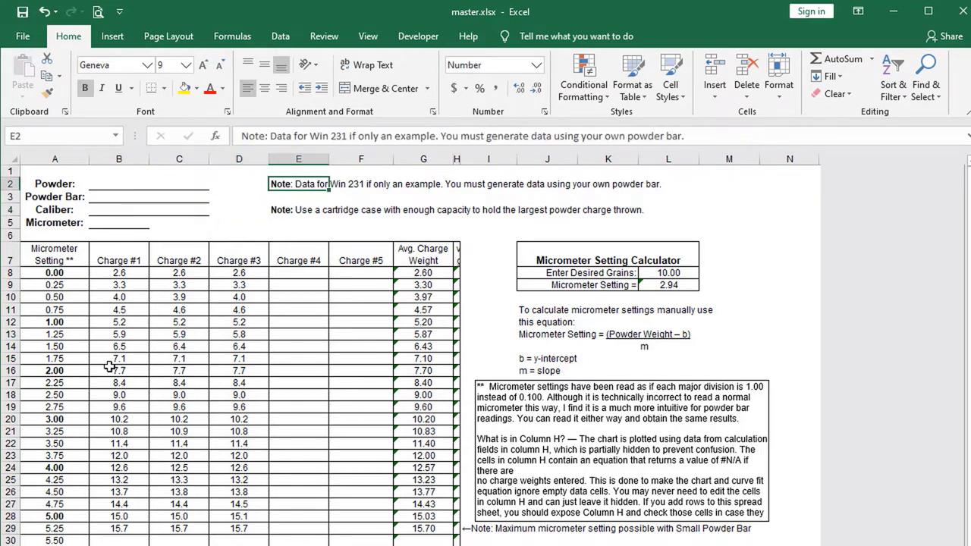
drag(114, 272, 228, 529)
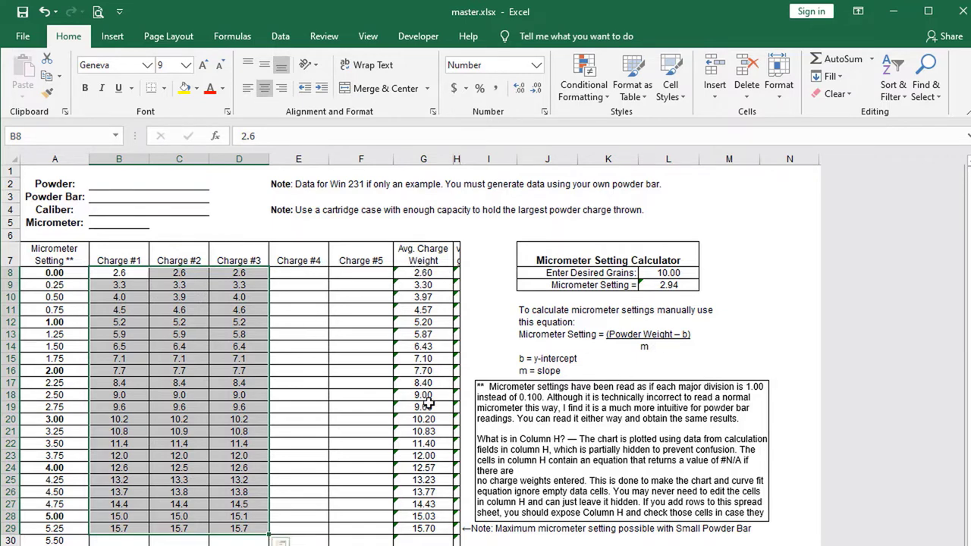
right_click(131, 364)
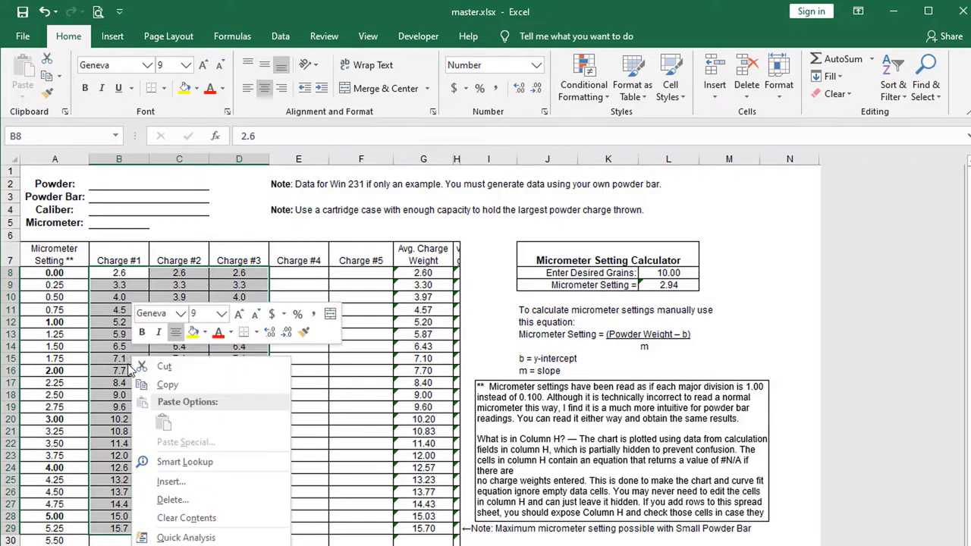
click(168, 519)
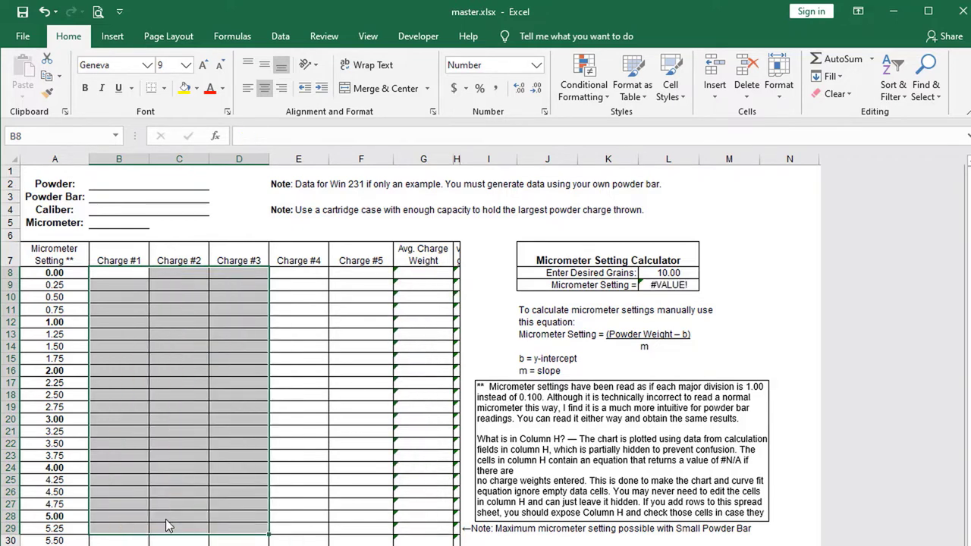
Step: Save the master workbook and close it
click(240, 212)
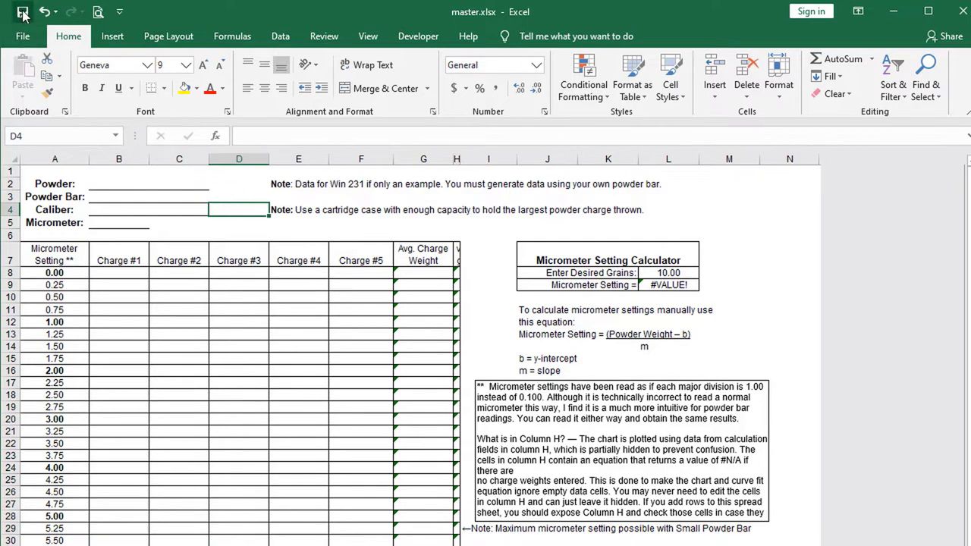
click(962, 13)
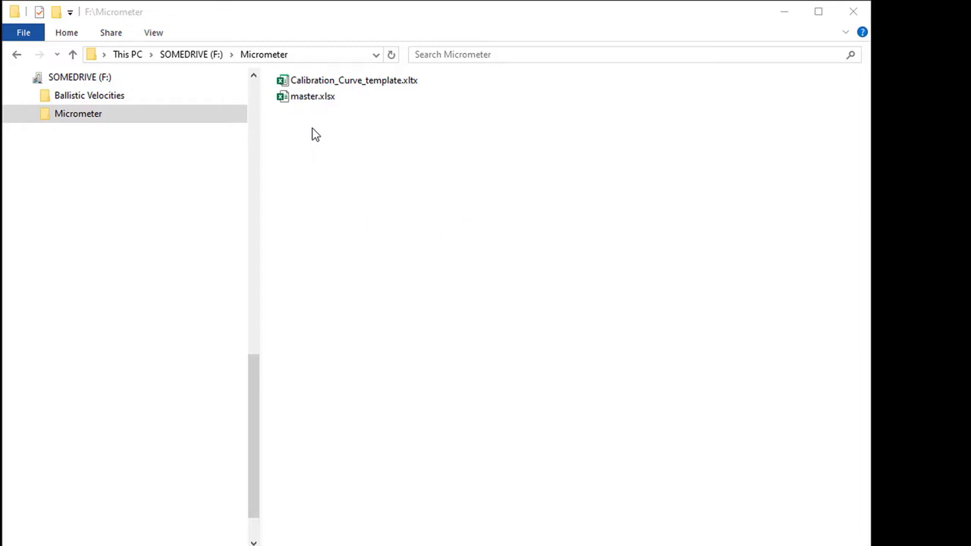
Step: Make a copy of master.xlsx within the Micrometer folder in File Explorer
click(310, 104)
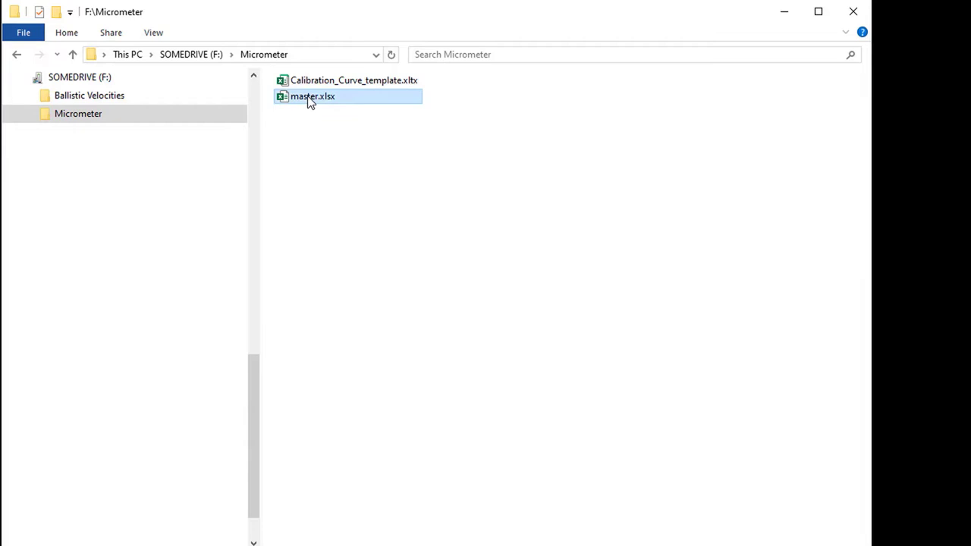
right_click(308, 99)
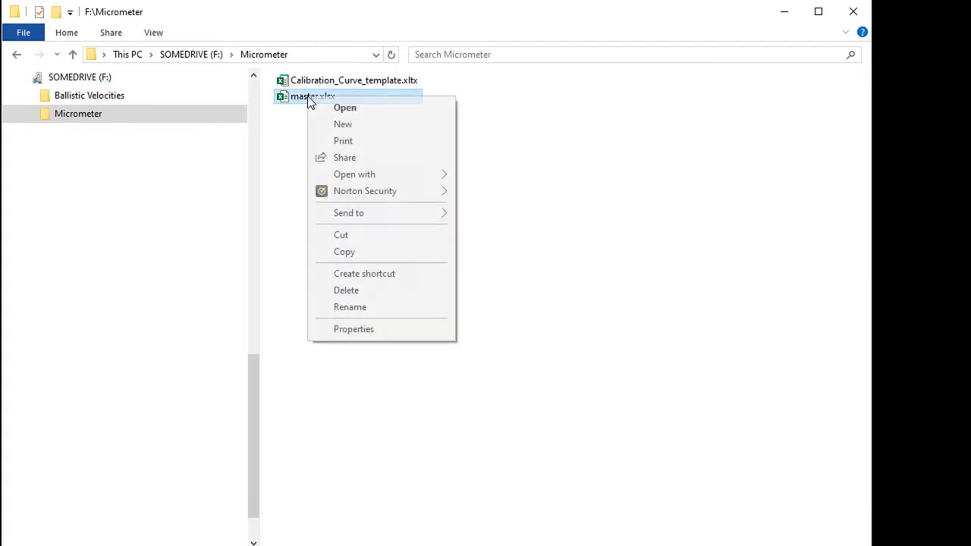
click(344, 253)
right_click(350, 269)
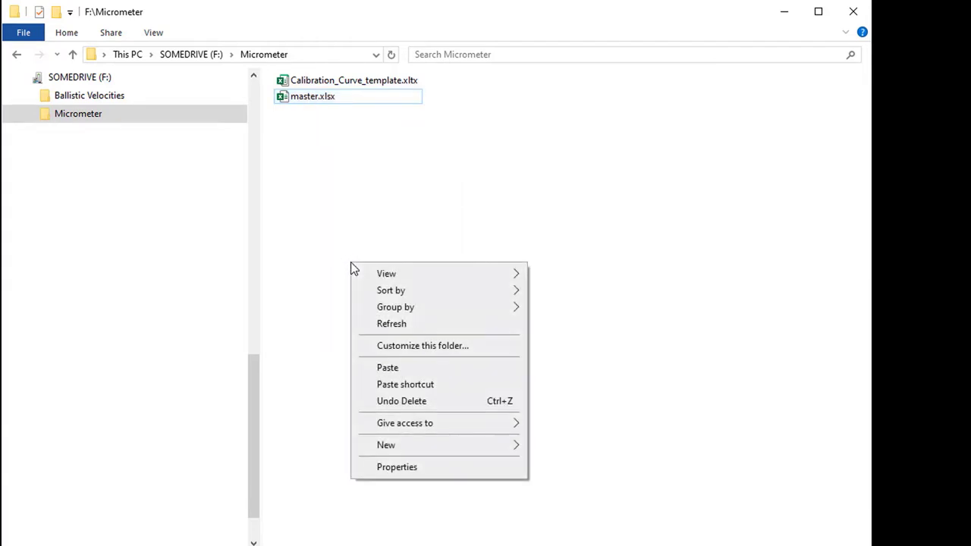
click(402, 369)
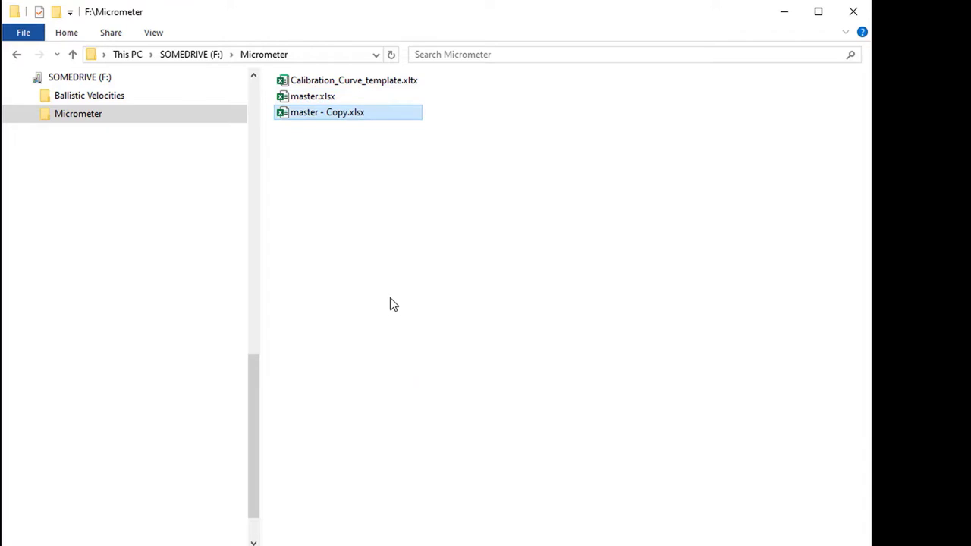
Step: Rename the copied master workbook as micrometerA_N310.xlsx
right_click(300, 114)
click(338, 326)
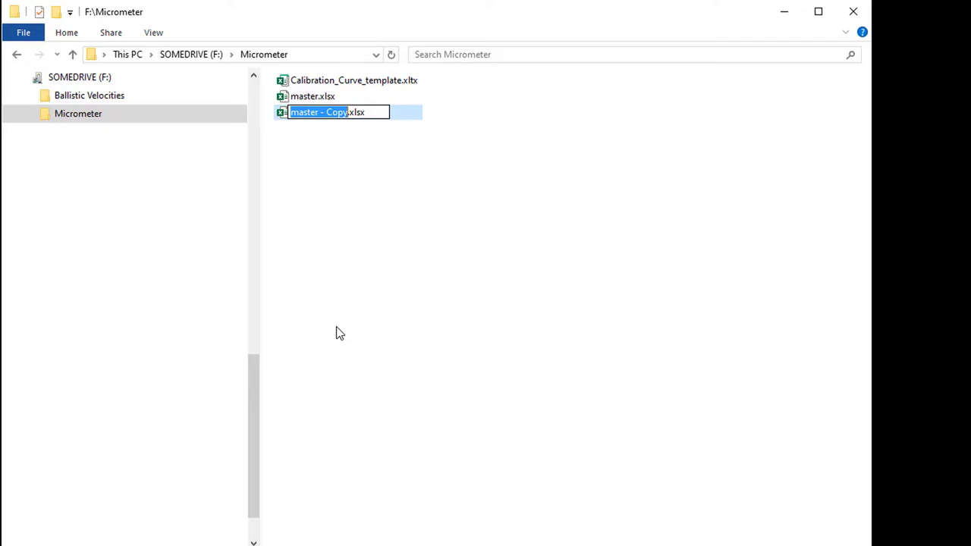
text(micromed)
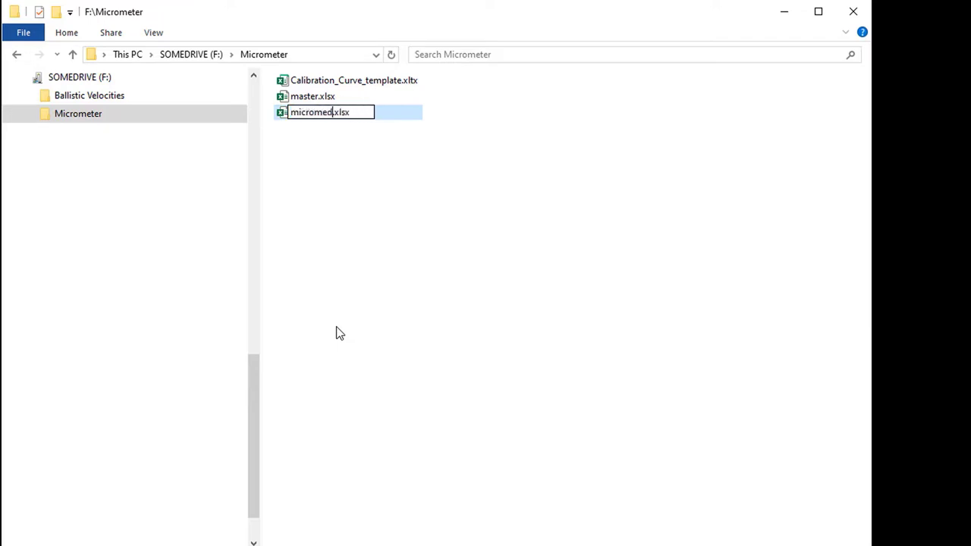
text(ter)
key(BackSpace)
key(BackSpace)
key(BackSpace)
key(BackSpace)
text(terA_)
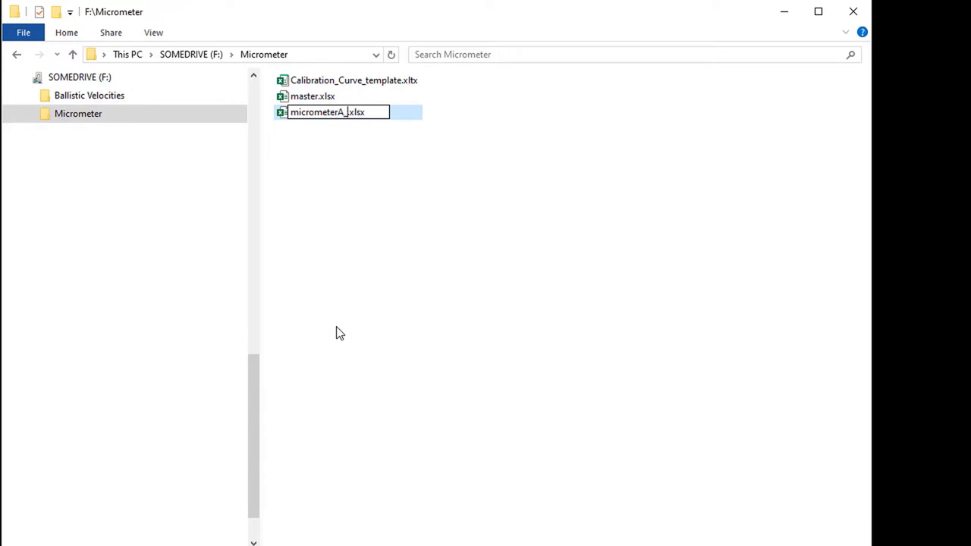
text(N31)
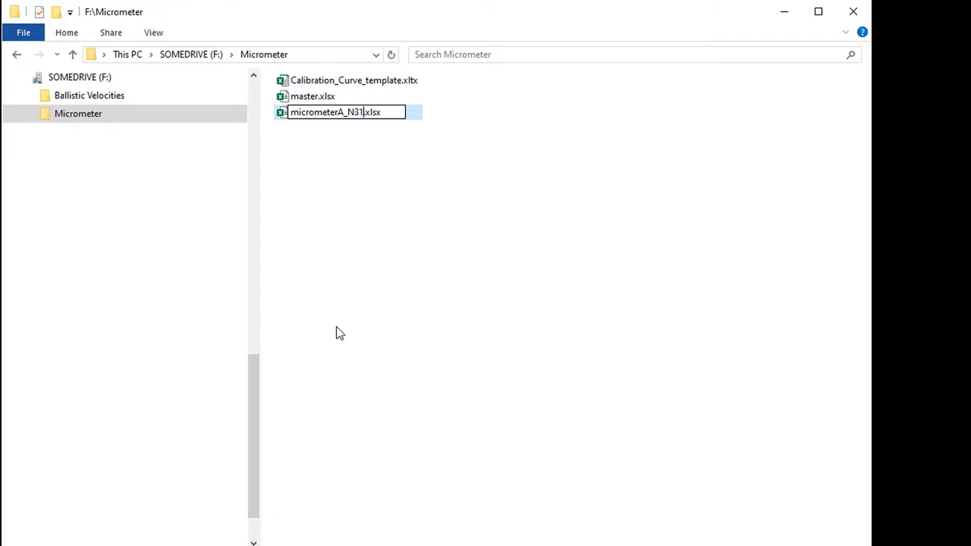
text(0)
key(Return)
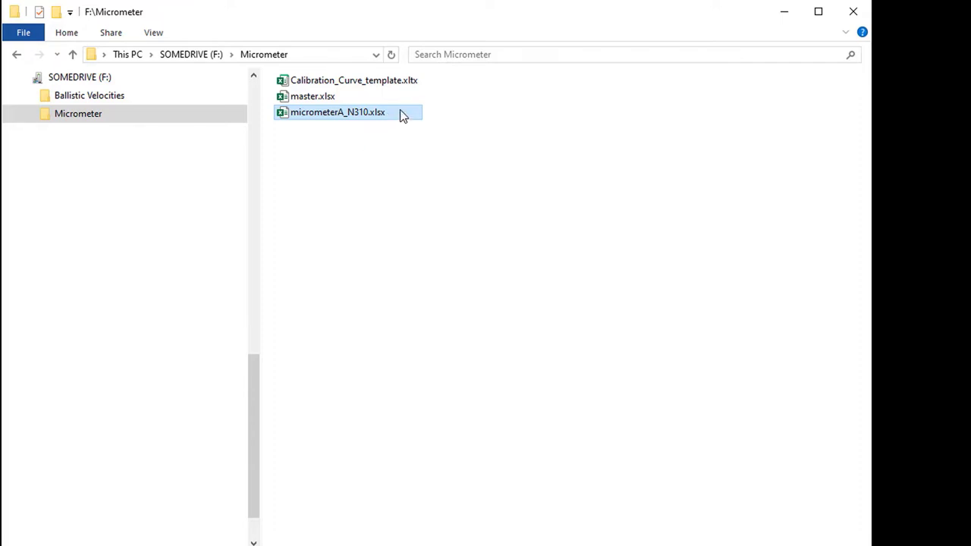
Step: Open micrometerA_N310.xlsx in Excel and fill in its header with Powder N310, Powder Bar small, Caliber .45 ACP and Micrometer A
double_click(329, 116)
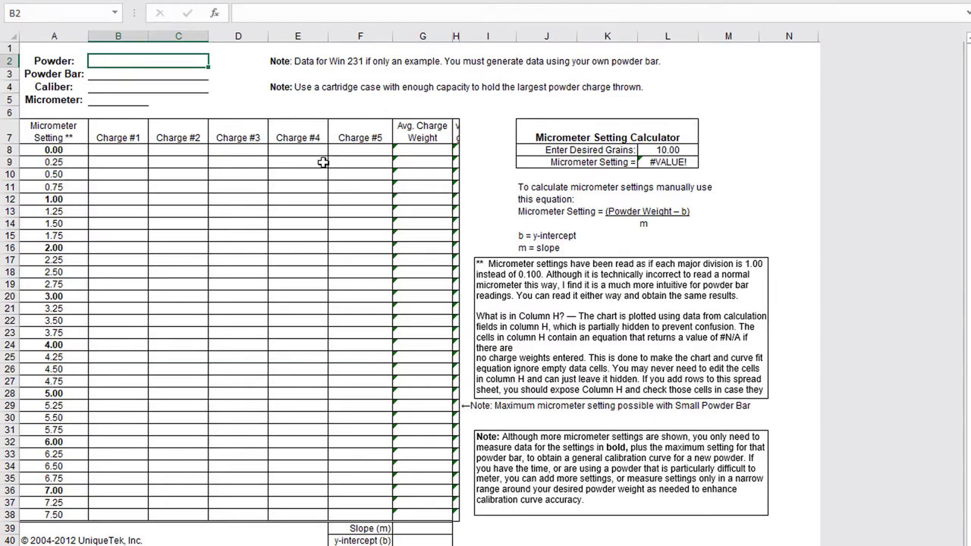
text(N310)
key(Return)
key(Return)
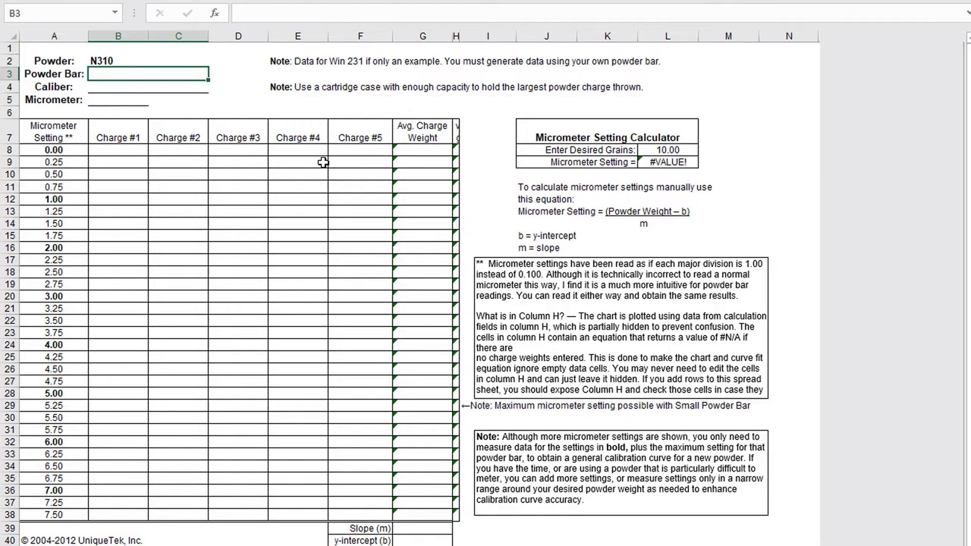
text(small)
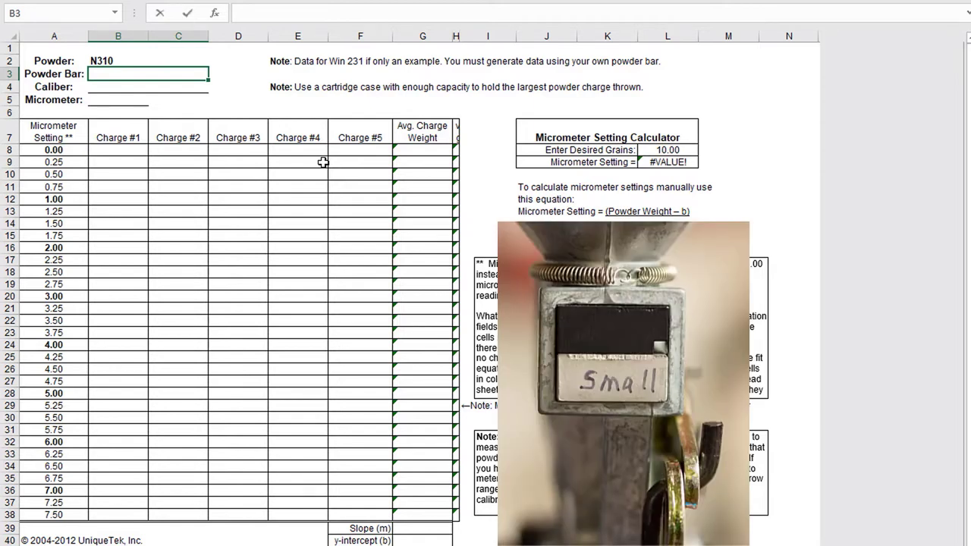
key(Return)
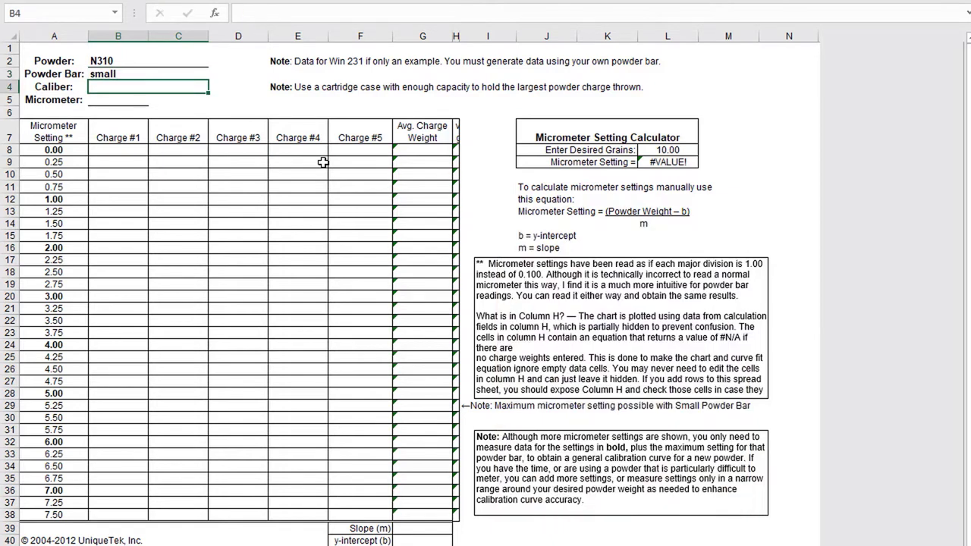
text(.45 ACP)
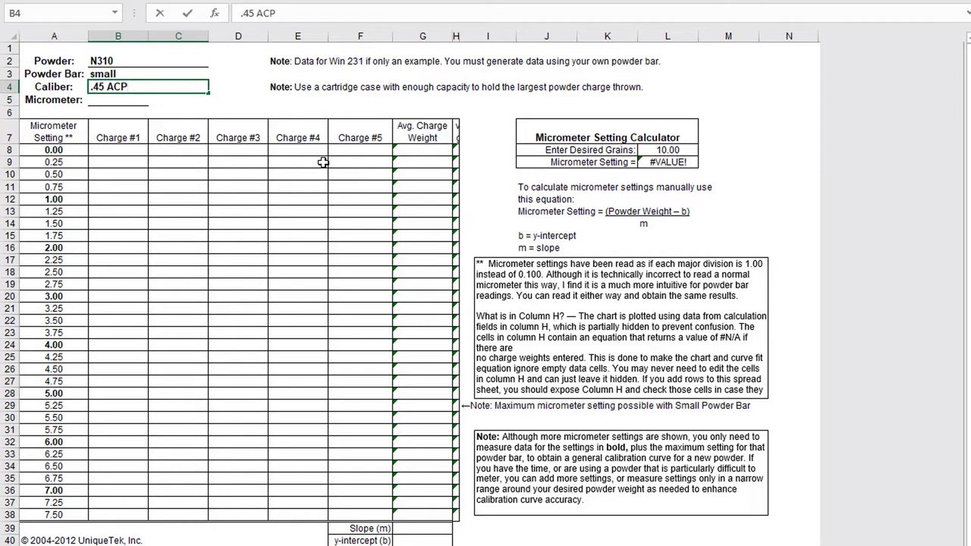
key(Return)
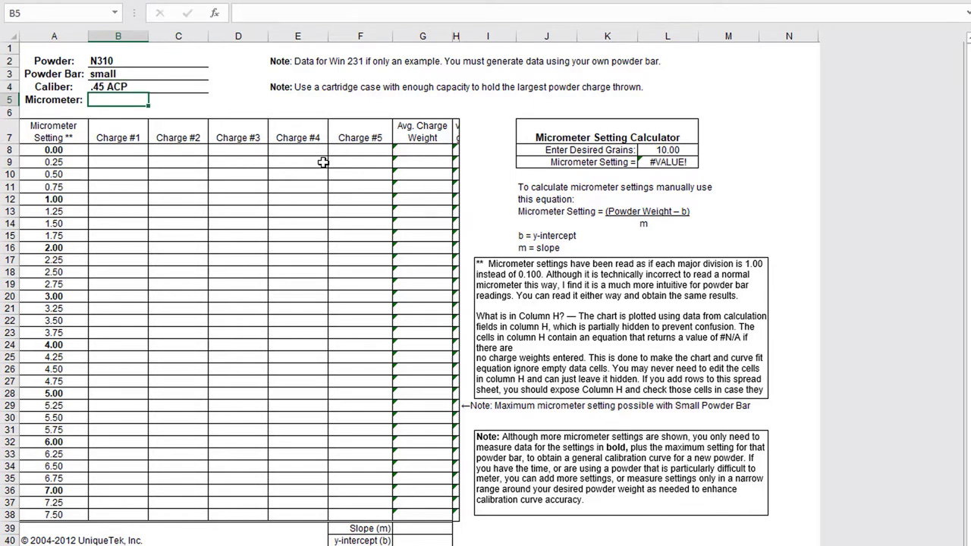
text(A)
key(Return)
Step: Clear the Win 231 example data note from cell E2
click(281, 62)
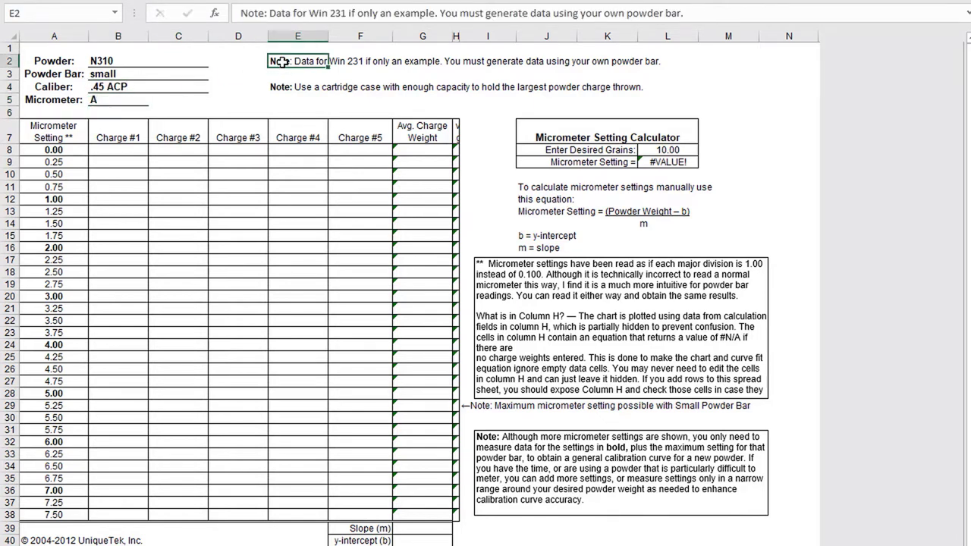
right_click(282, 62)
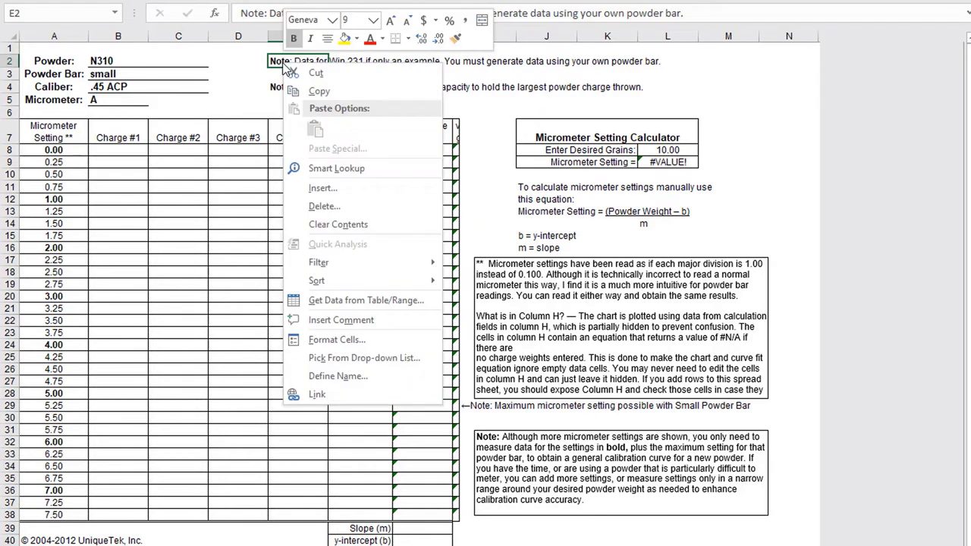
click(323, 223)
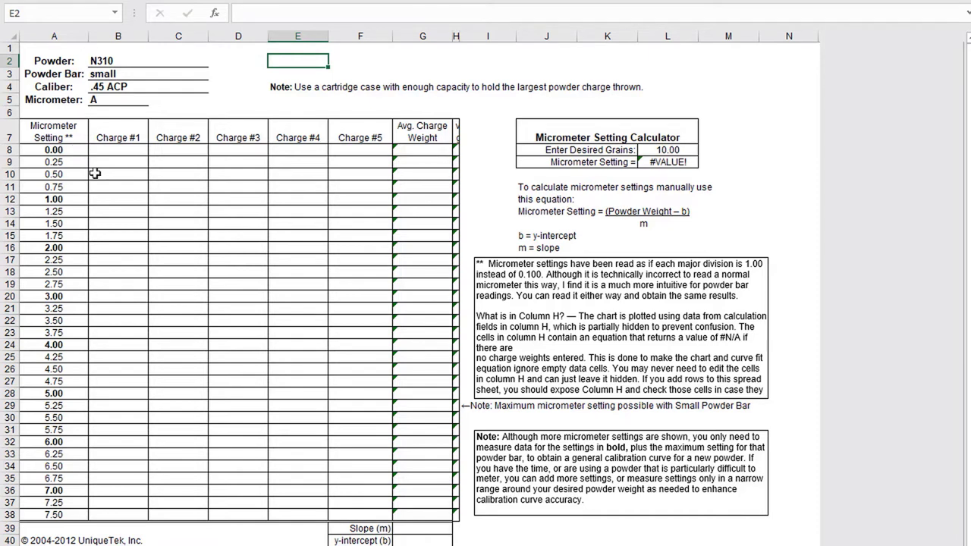
click(108, 150)
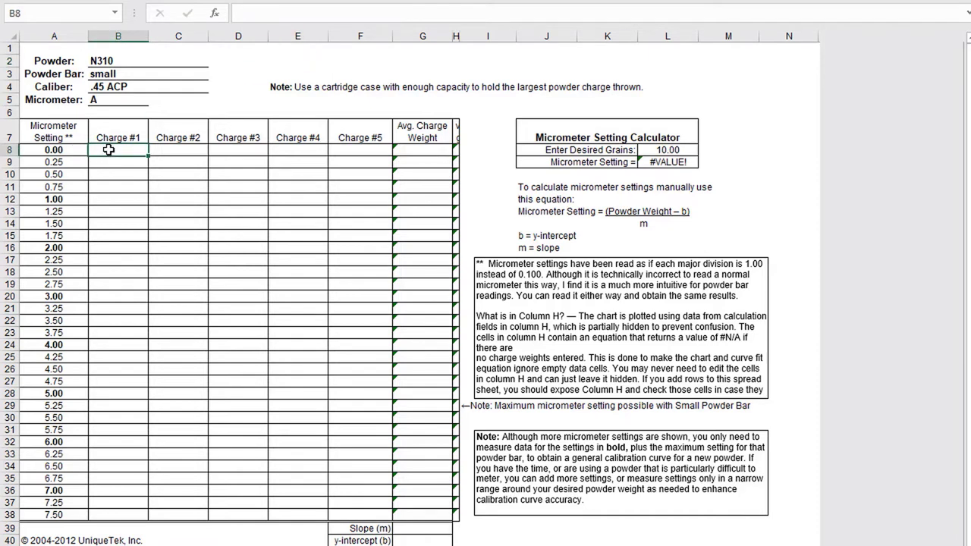
click(167, 152)
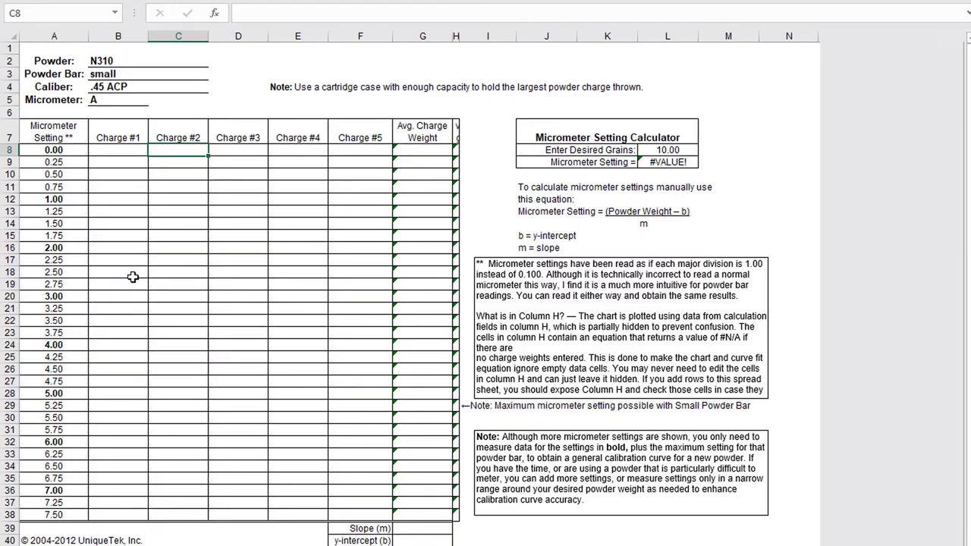
click(118, 151)
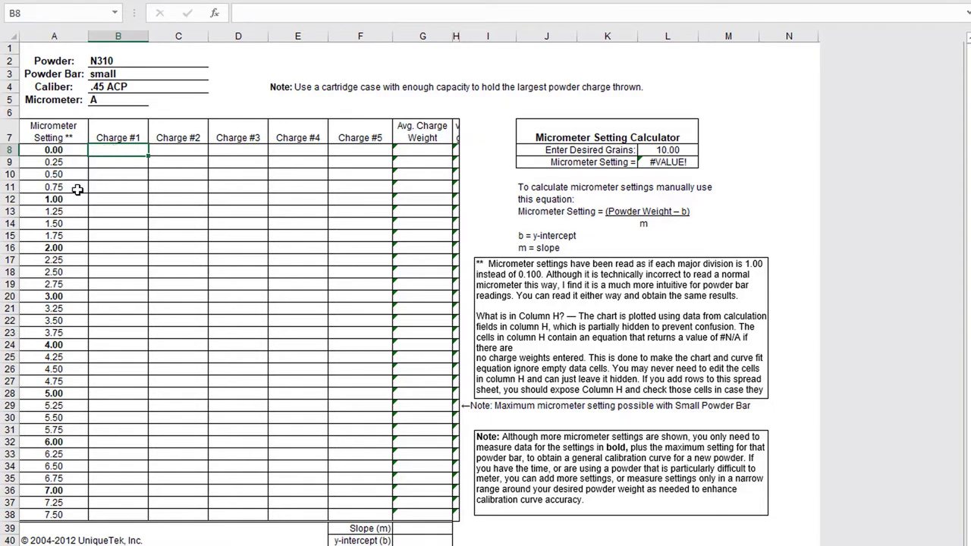
click(123, 199)
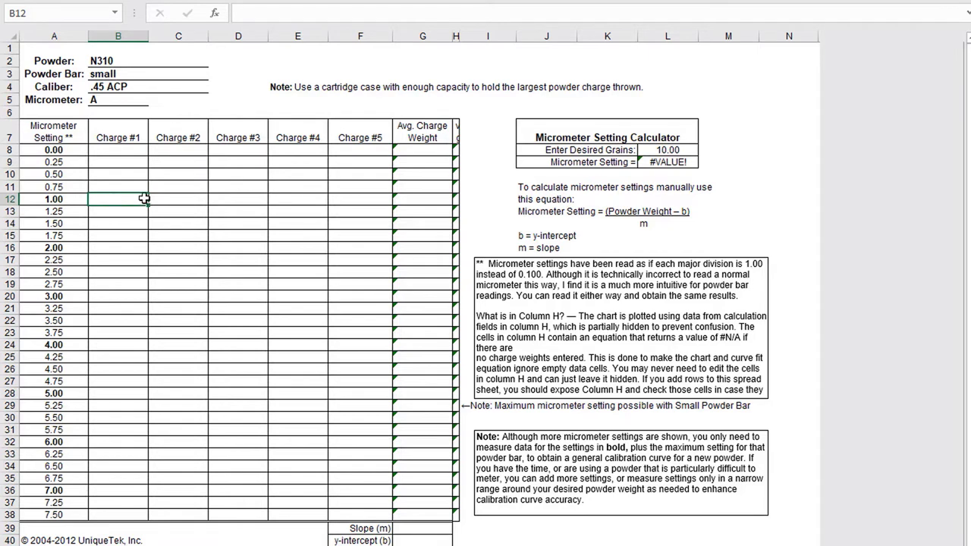
click(175, 198)
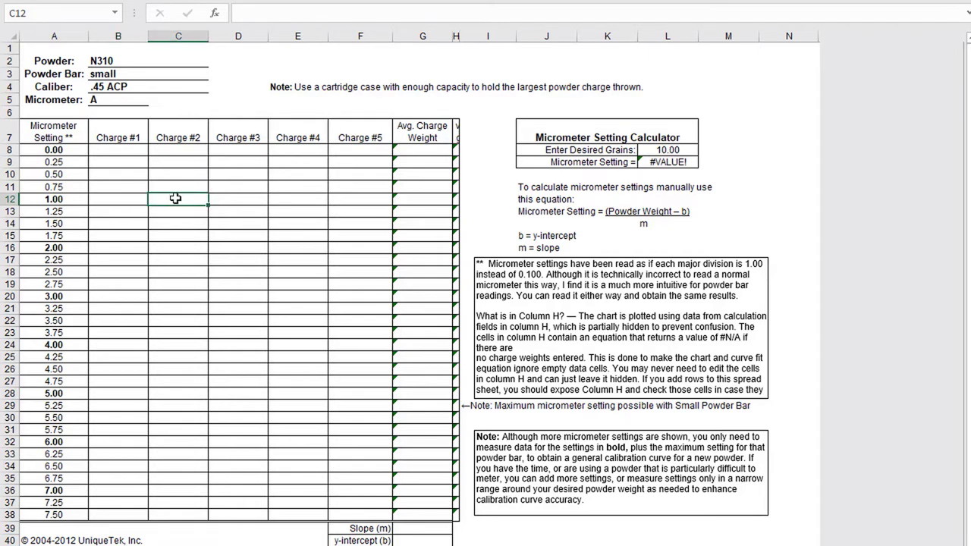
click(238, 201)
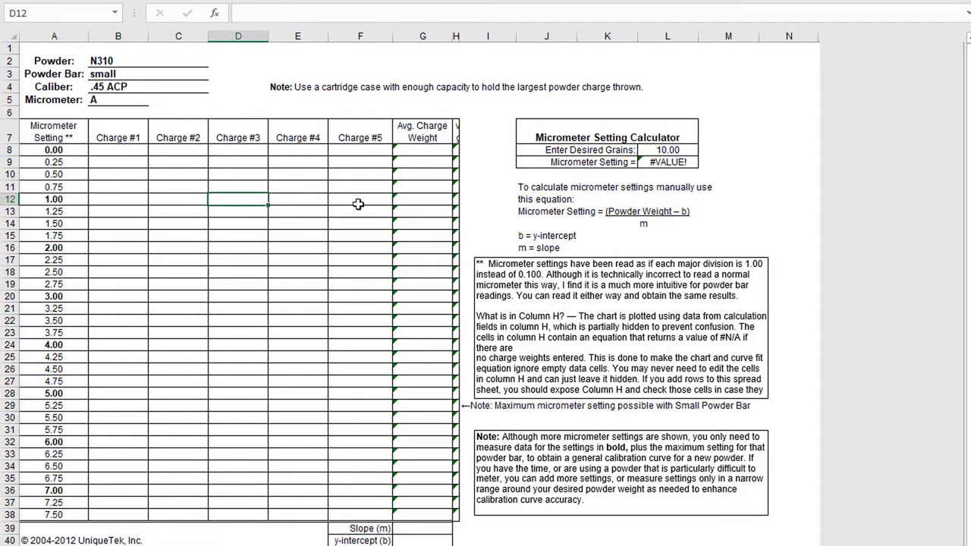
click(117, 200)
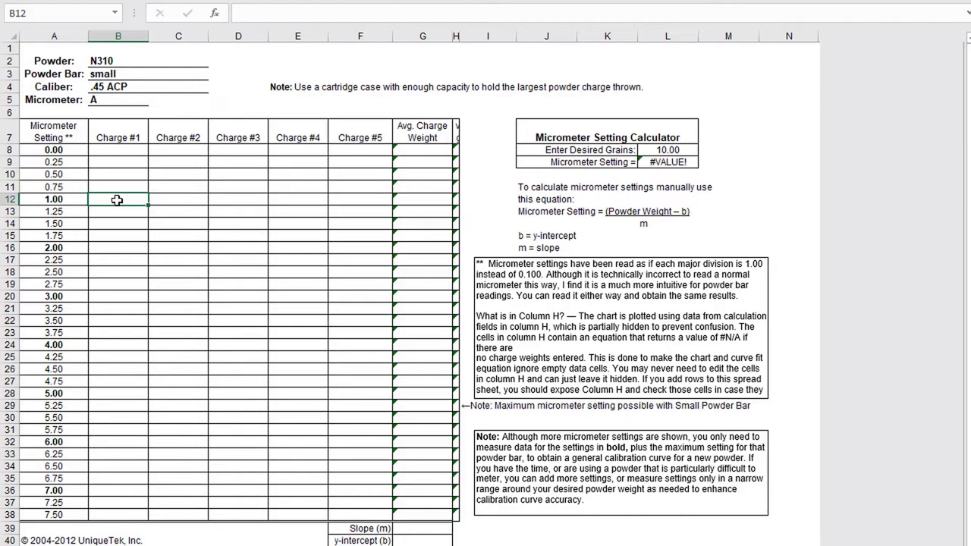
click(789, 86)
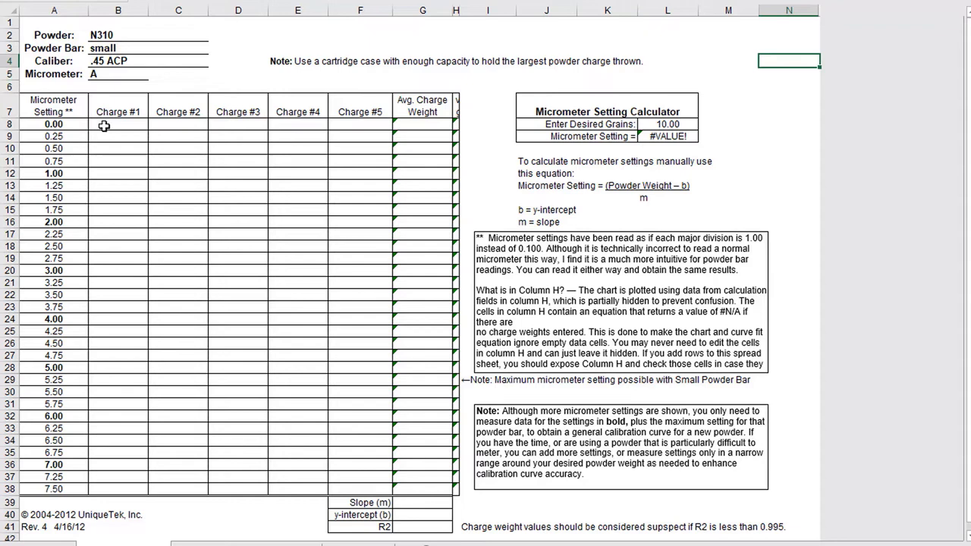
drag(104, 126, 129, 486)
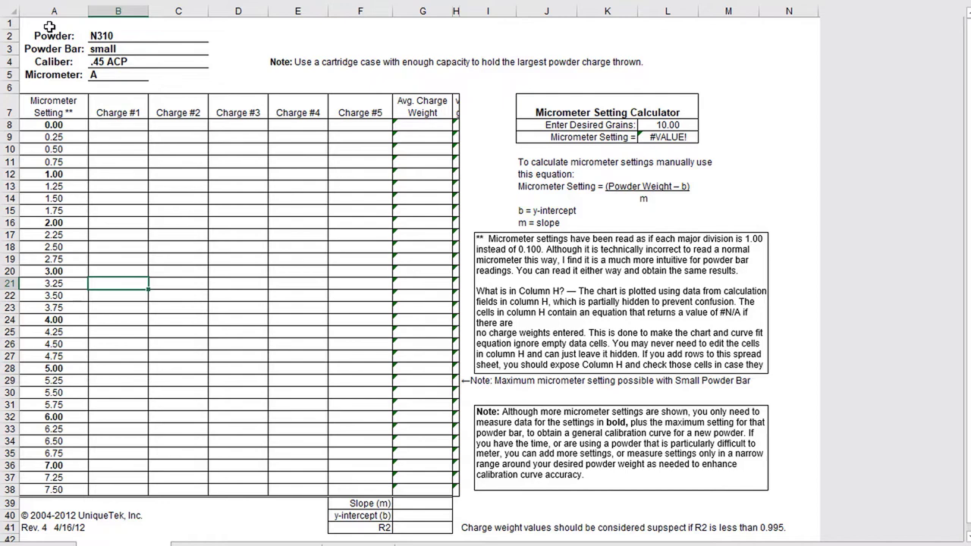
Step: Select the header and charge table in A1:F38 and set the print job to print only the selection
mouse_move(51, 23)
mouse_down()
mouse_move(104, 63)
mouse_move(122, 145)
mouse_move(135, 491)
mouse_up()
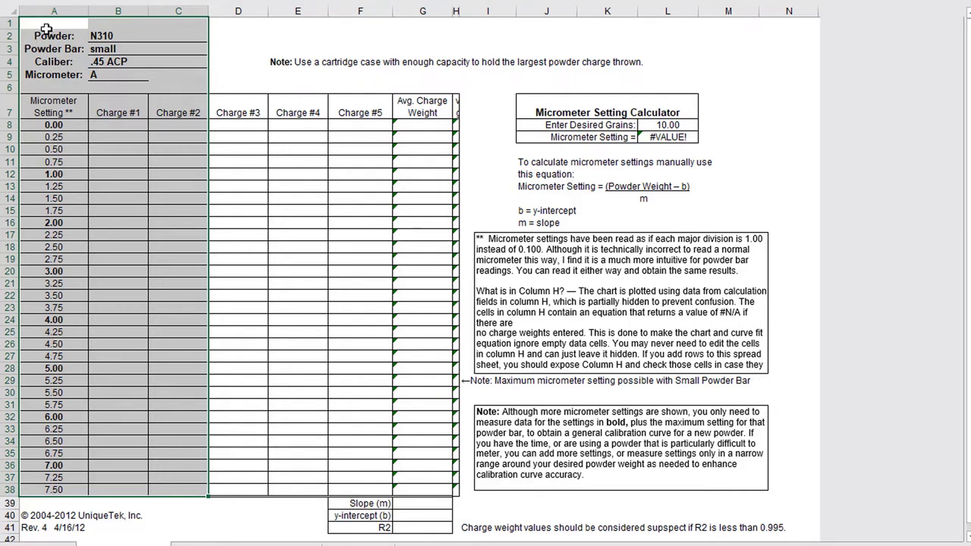
drag(47, 25, 347, 490)
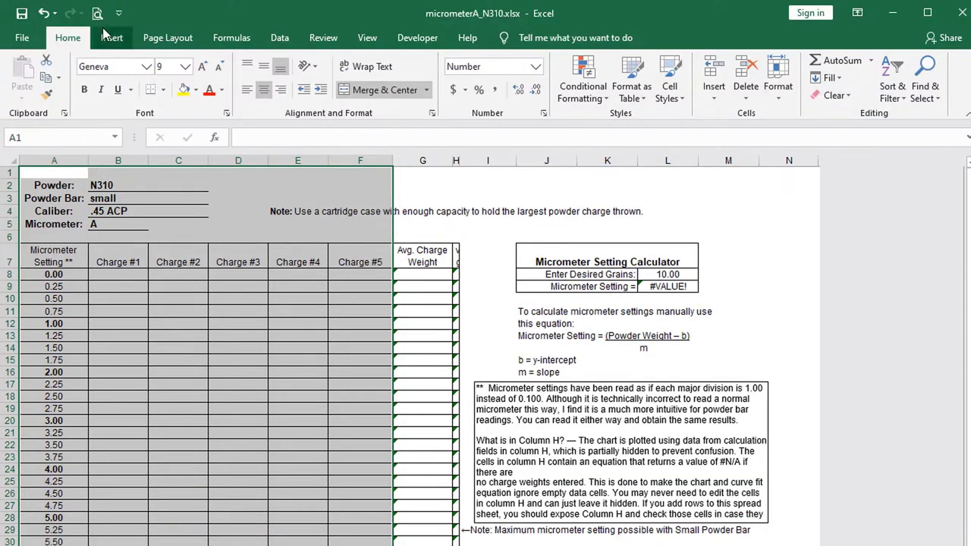
click(97, 15)
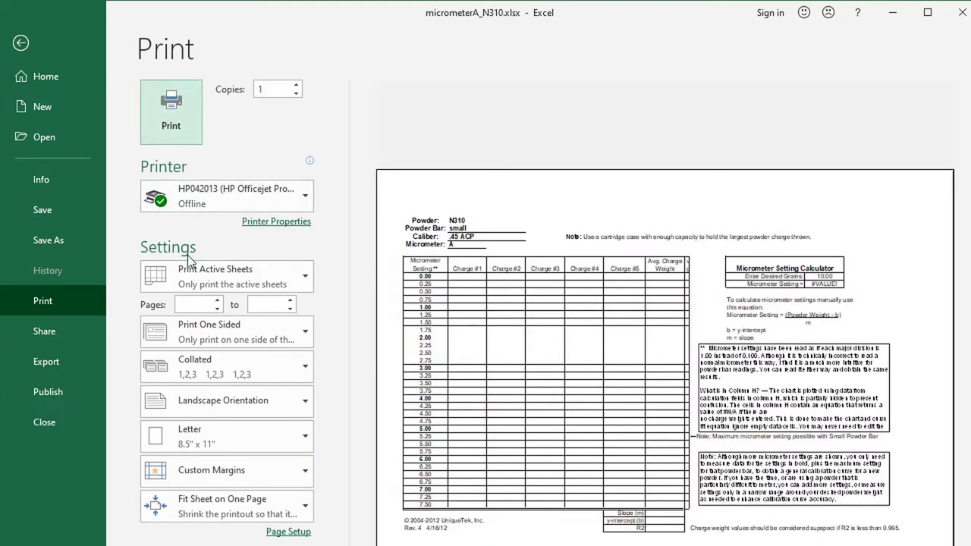
click(301, 281)
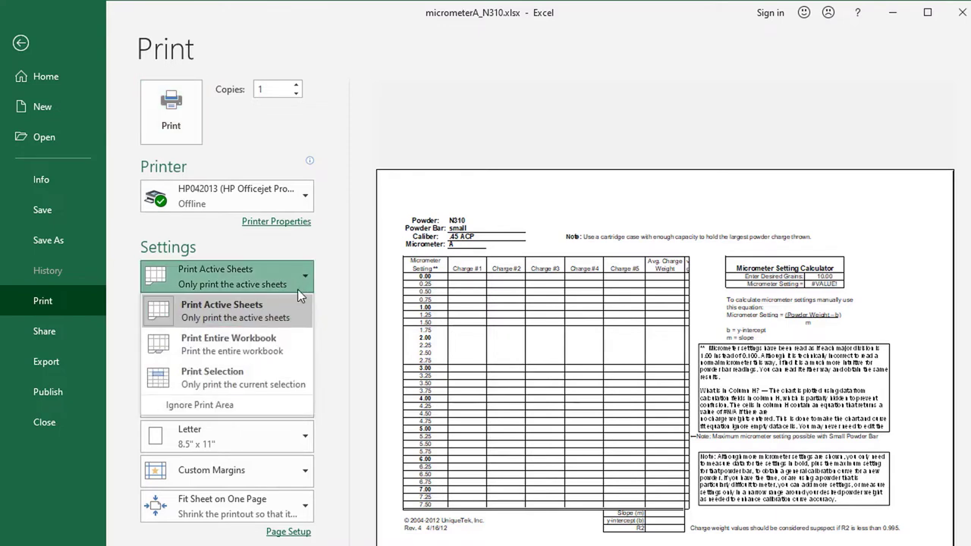
click(244, 382)
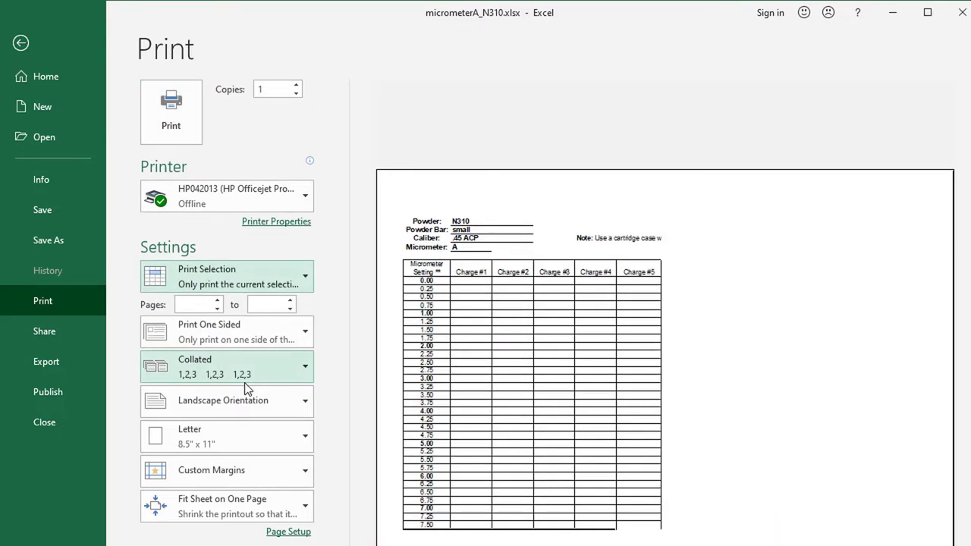
Step: Change the page to portrait orientation and print the blank charge table
click(304, 402)
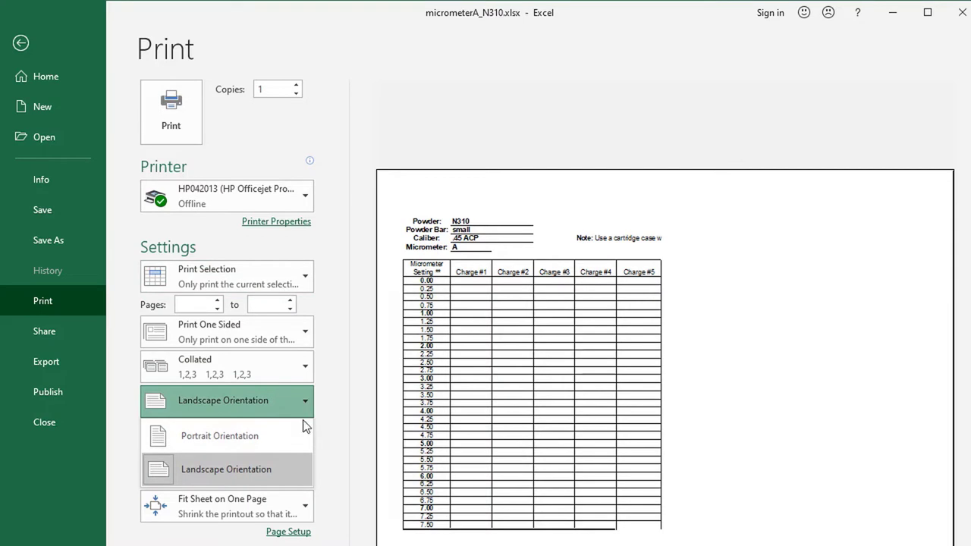
click(244, 435)
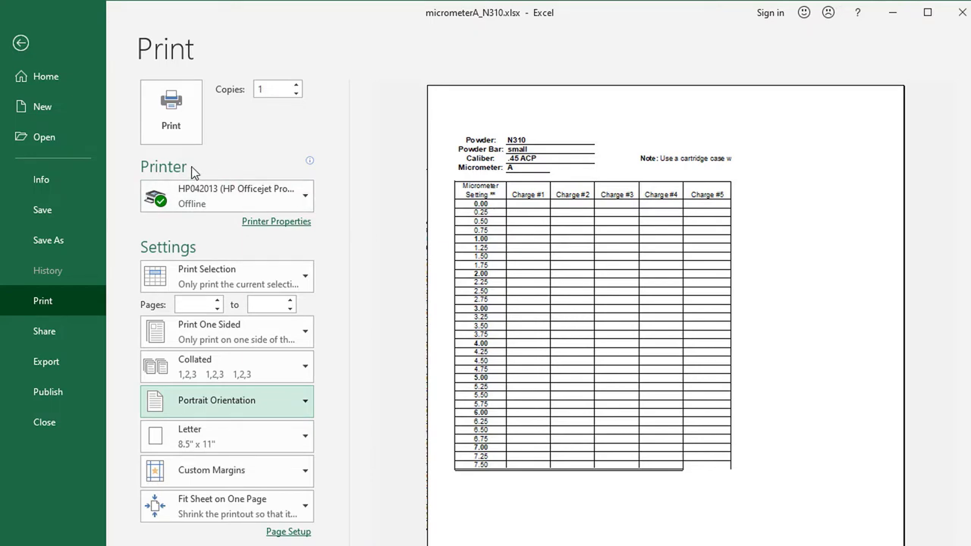
click(169, 110)
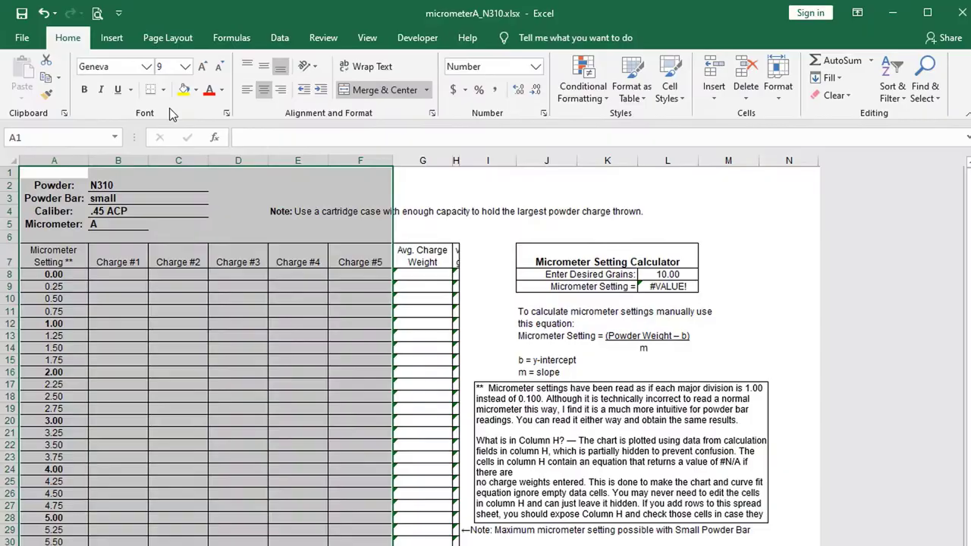
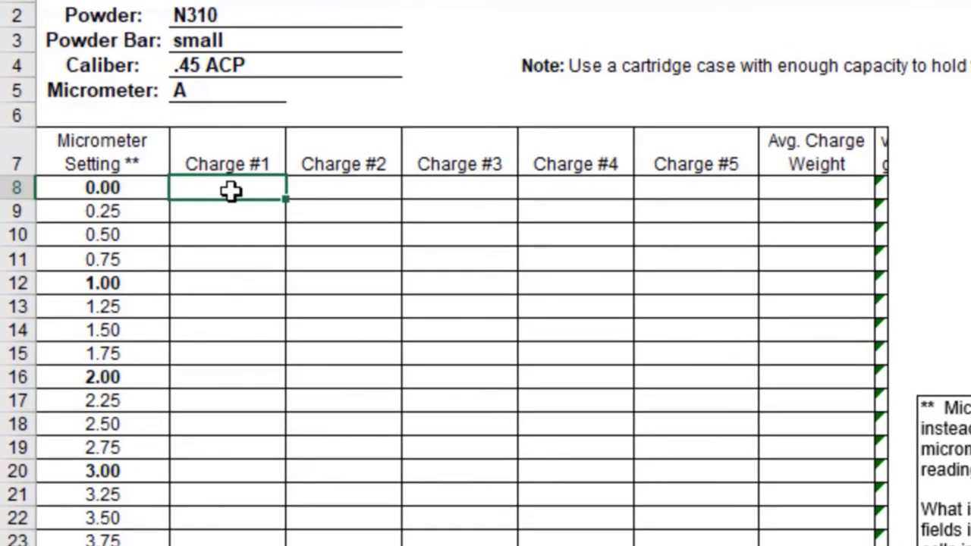
Step: Enter the Charge #1 weights 1.762 for micrometer setting 0.00 and 2.776 for setting 0.50
text(1.352)
key(Return)
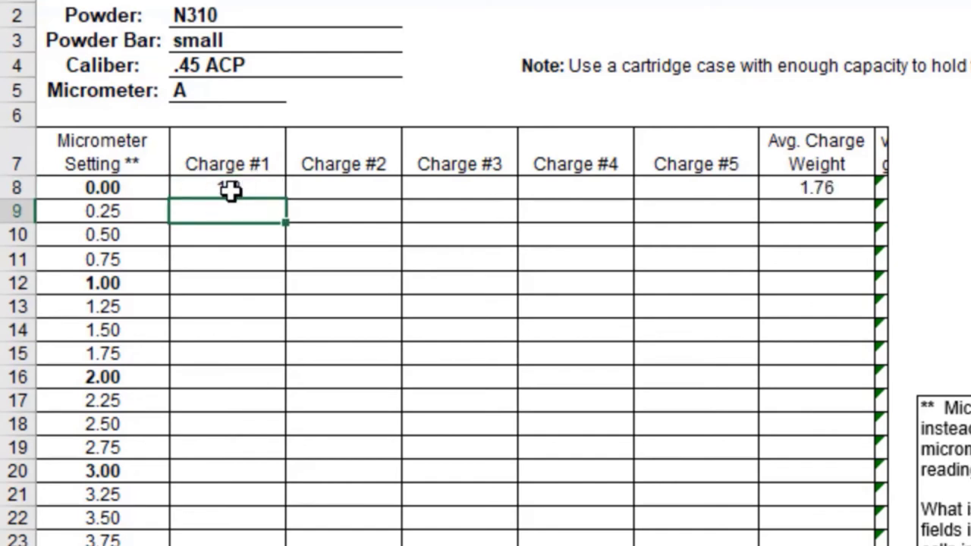
key(Return)
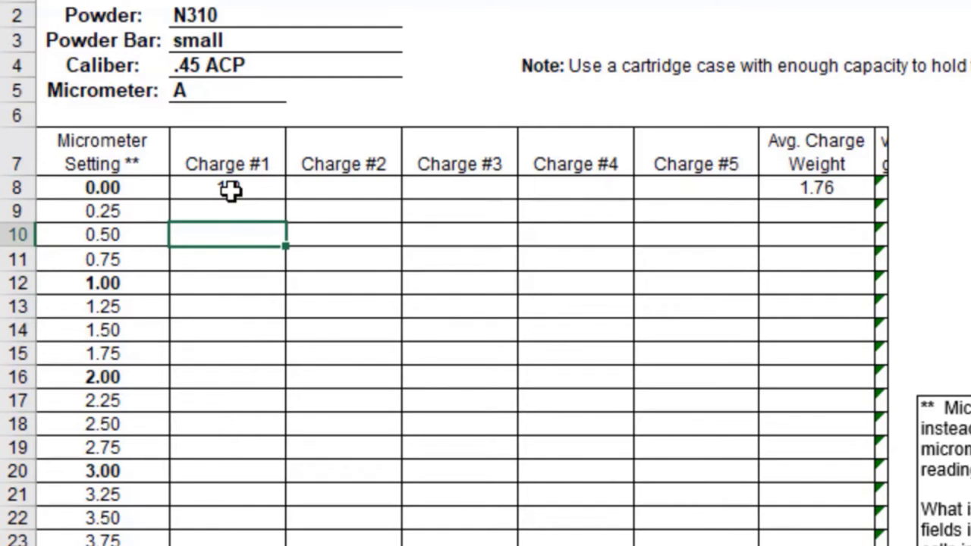
text(2.776)
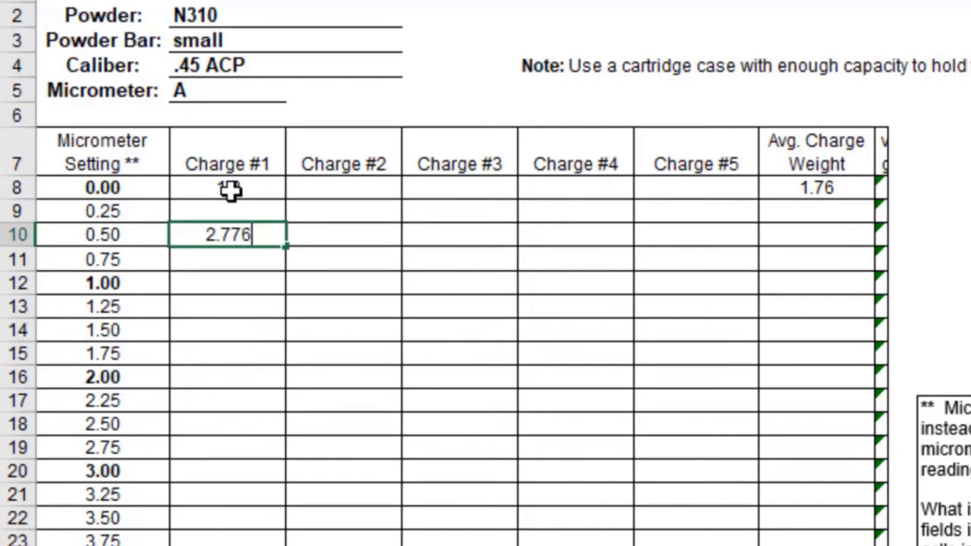
key(Return)
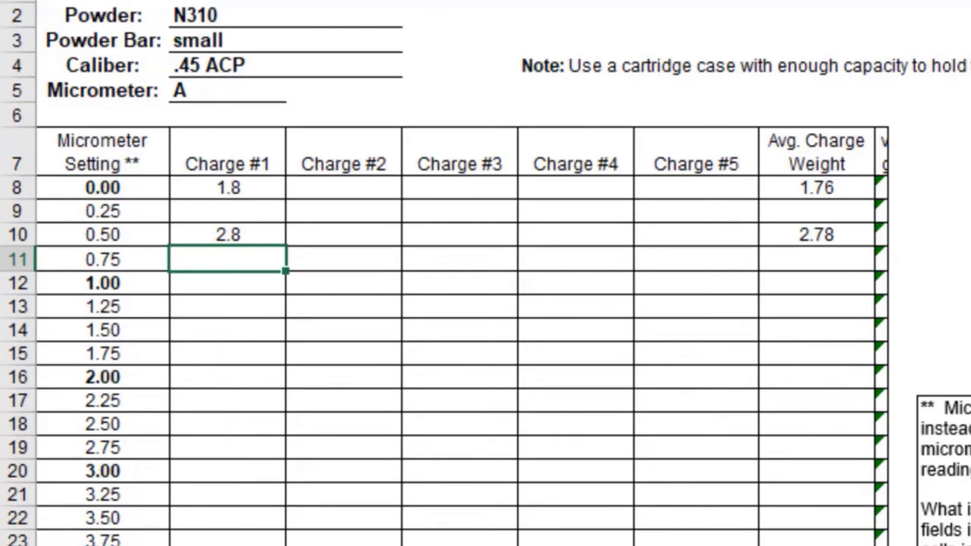
Step: Format the Charge #1 cells B8:B38 to show three decimal places
drag(202, 191, 215, 447)
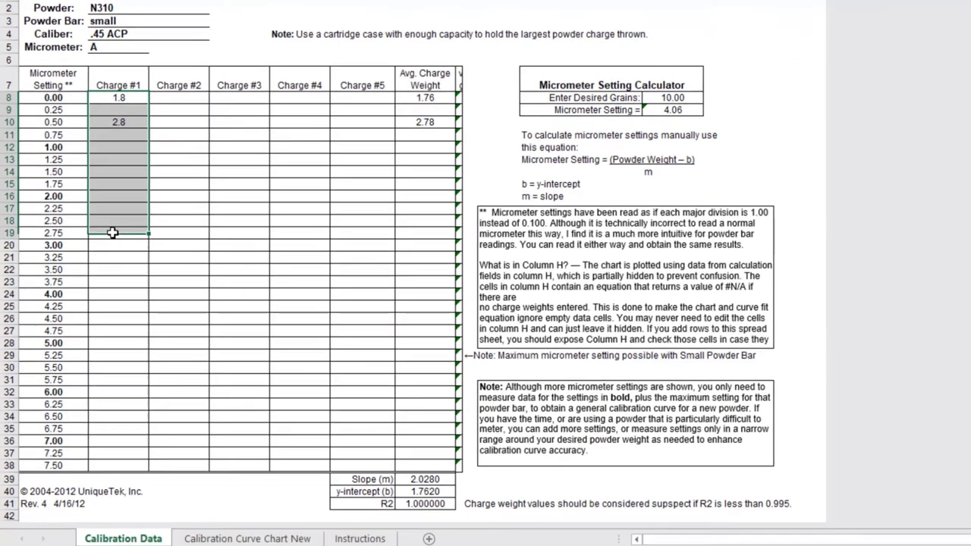
drag(112, 233, 124, 463)
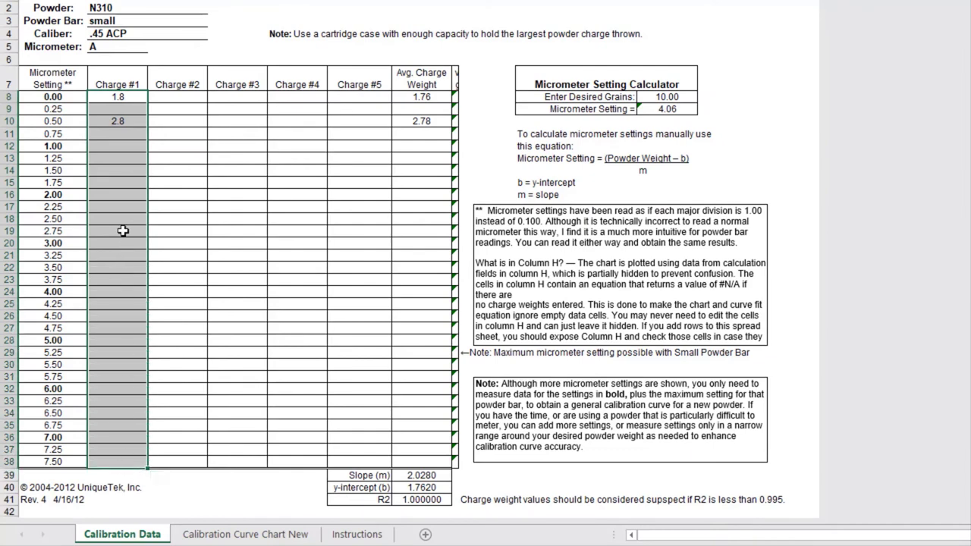
right_click(123, 220)
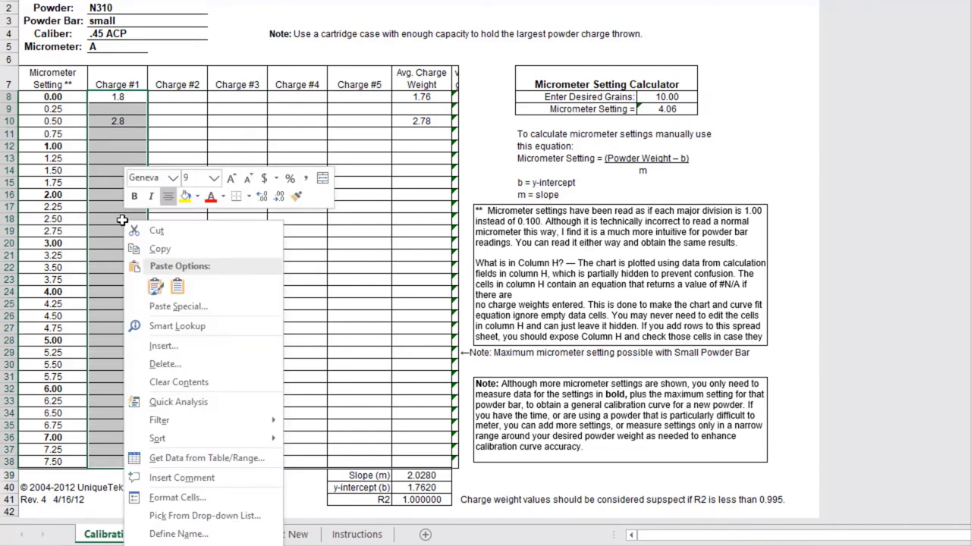
click(173, 497)
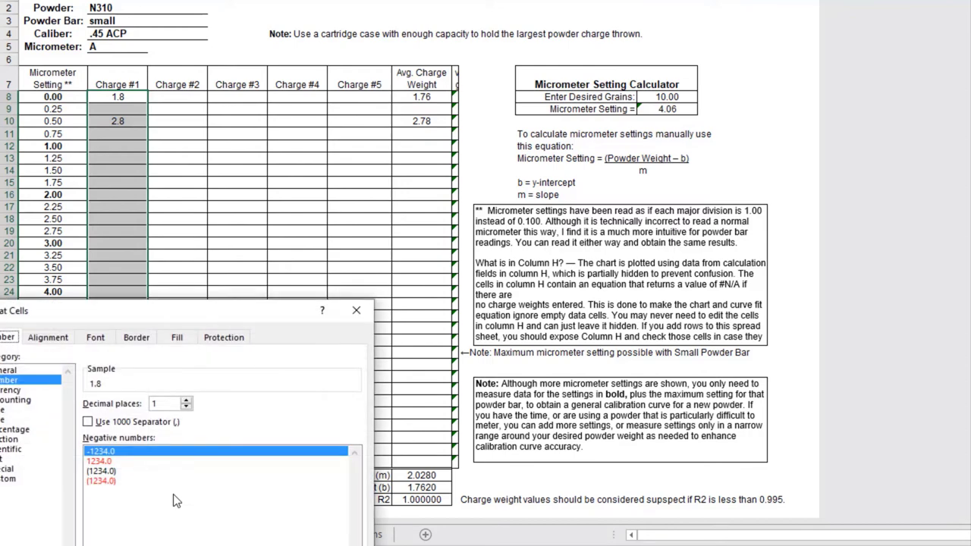
click(188, 402)
click(187, 402)
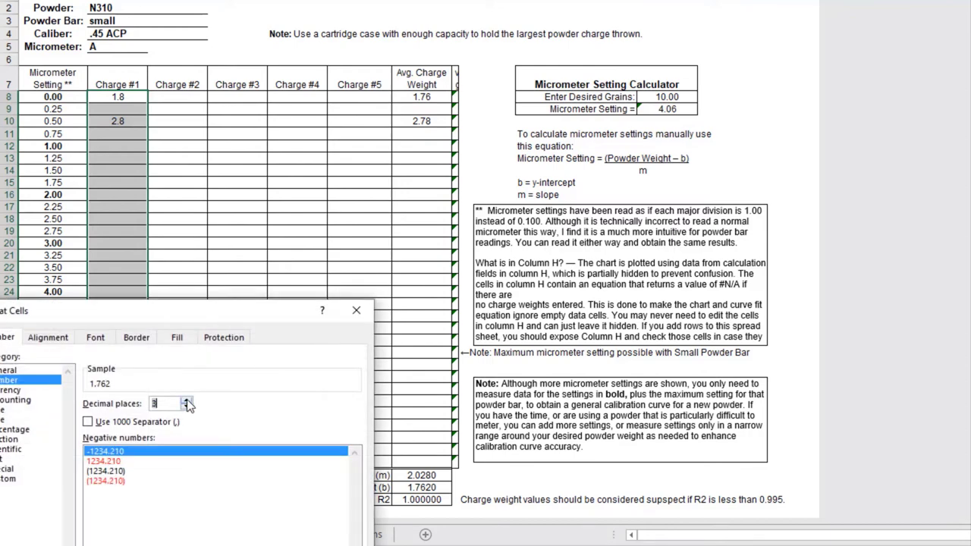
key(Return)
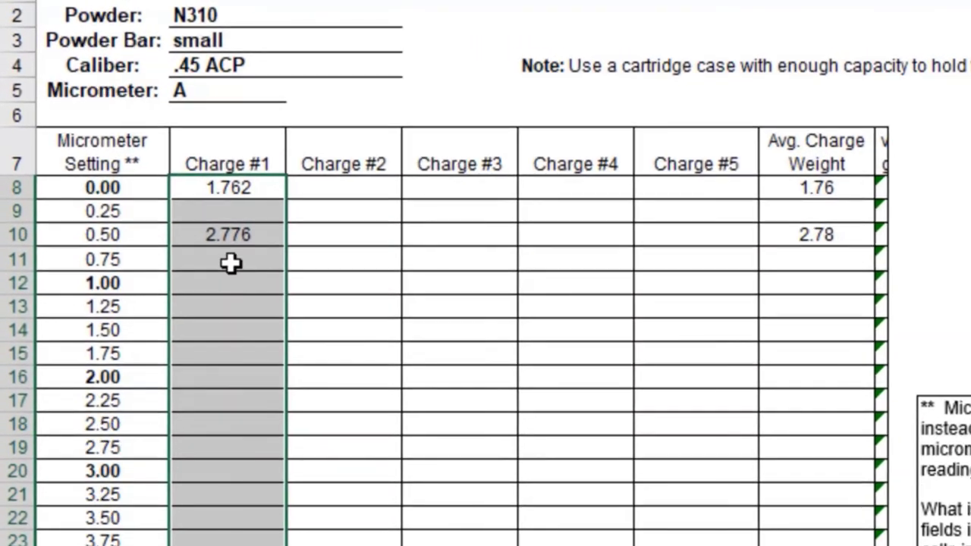
Step: Enter the Charge #1 weights 3.286 for micrometer setting 0.75 and 3.804 for setting 1.00
click(119, 135)
text(3)
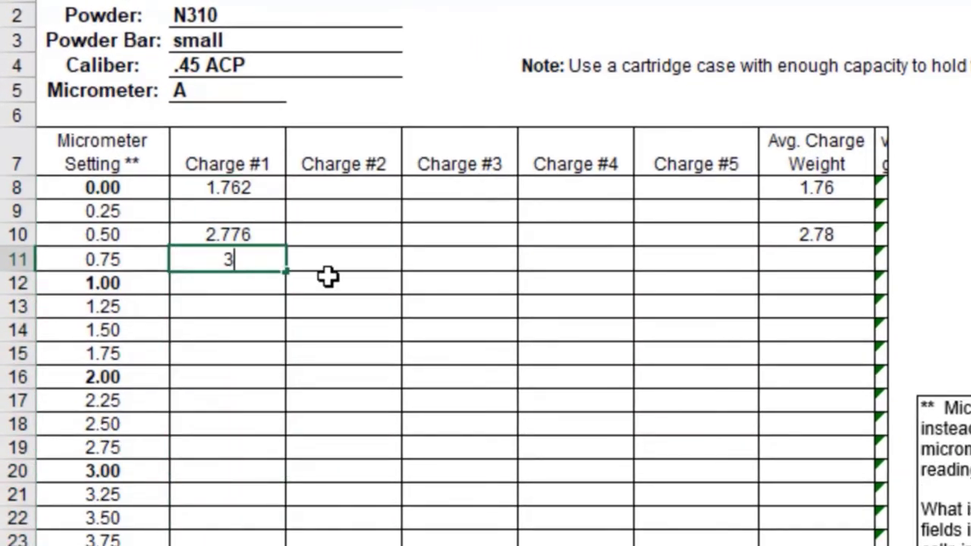
text(.286)
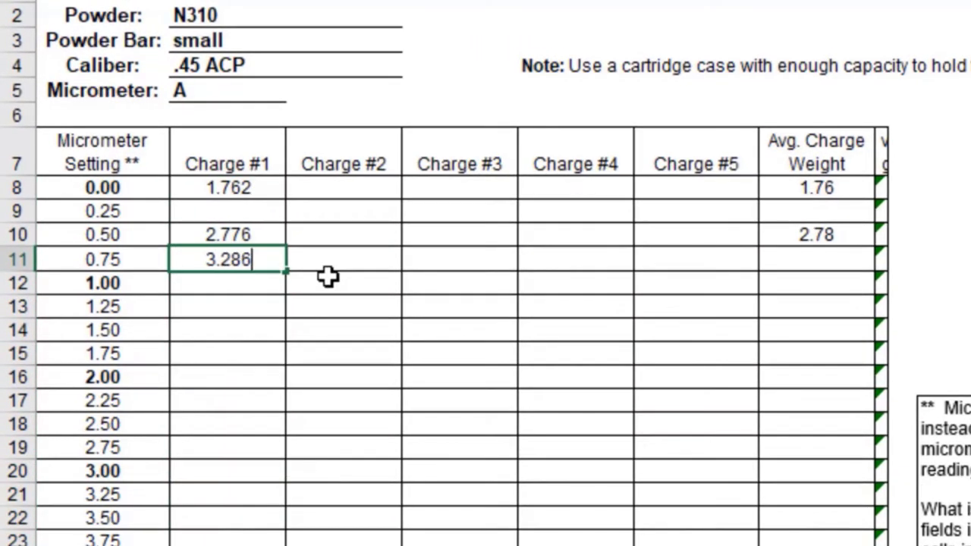
key(Return)
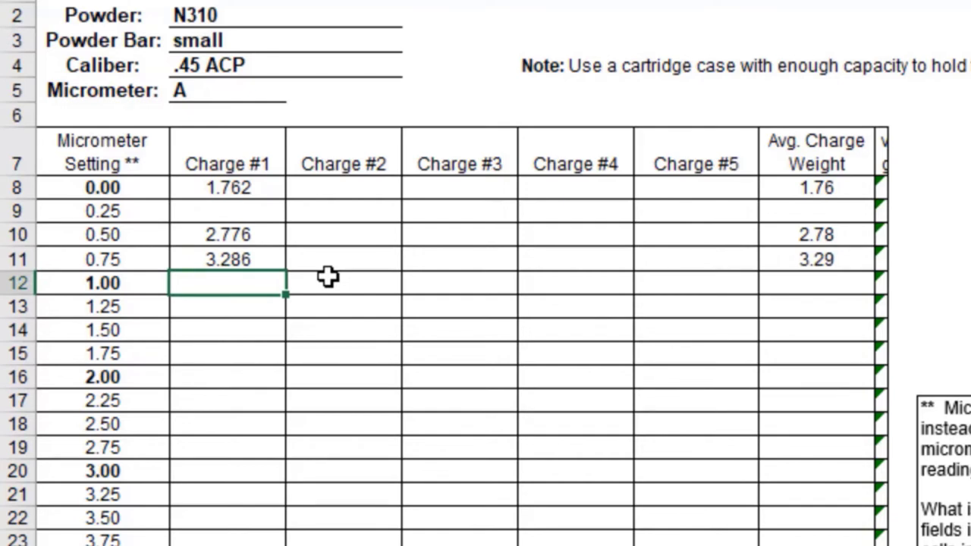
text(3.804)
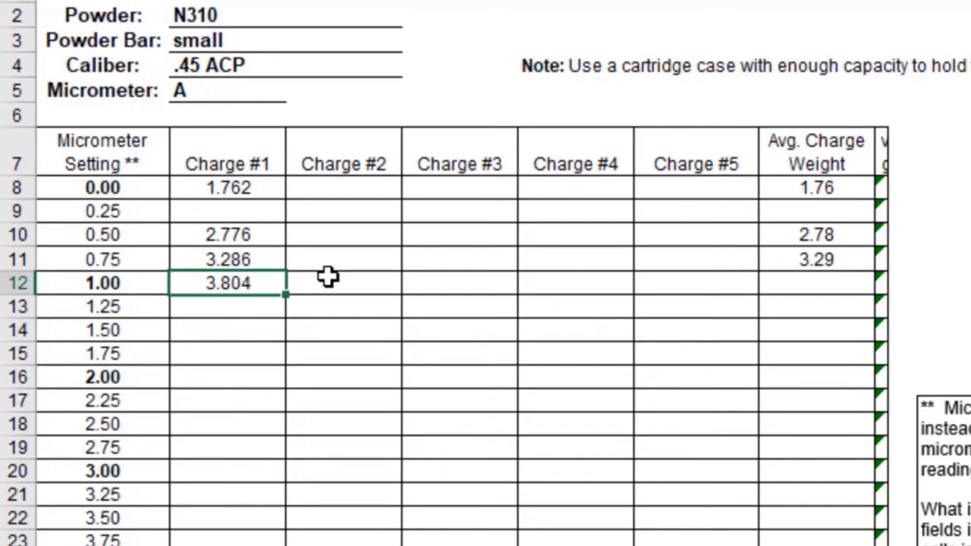
key(Return)
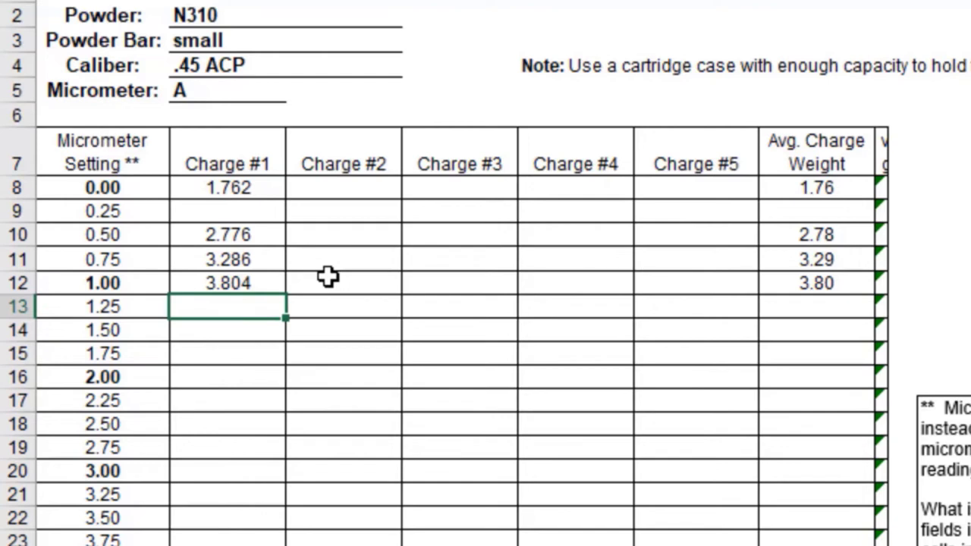
Step: Enter the Charge #1 weights 3.416, 4.820, 5.328 and 5.846 for micrometer settings 1.25, 1.50, 1.75 and 2.00
text(3.416)
key(Return)
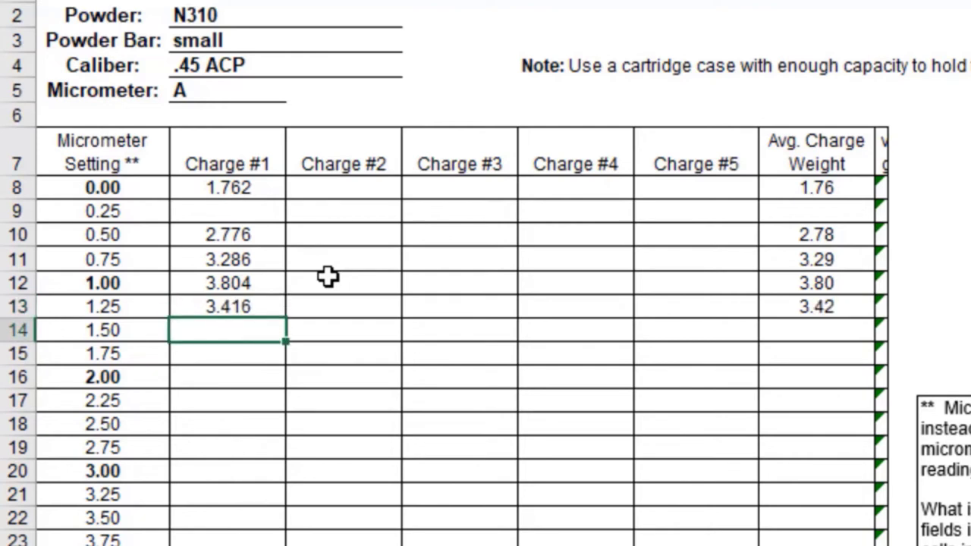
text(4.820)
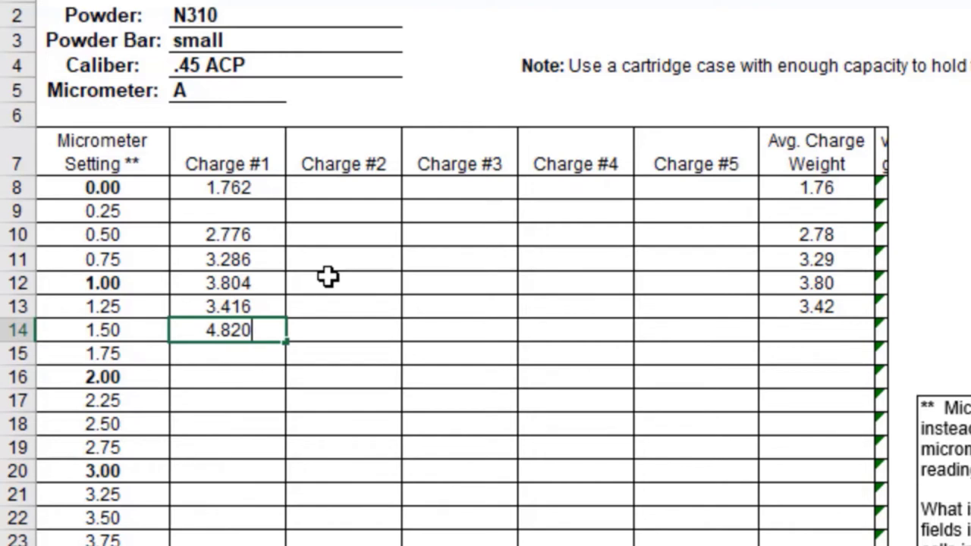
key(Return)
text(5.328)
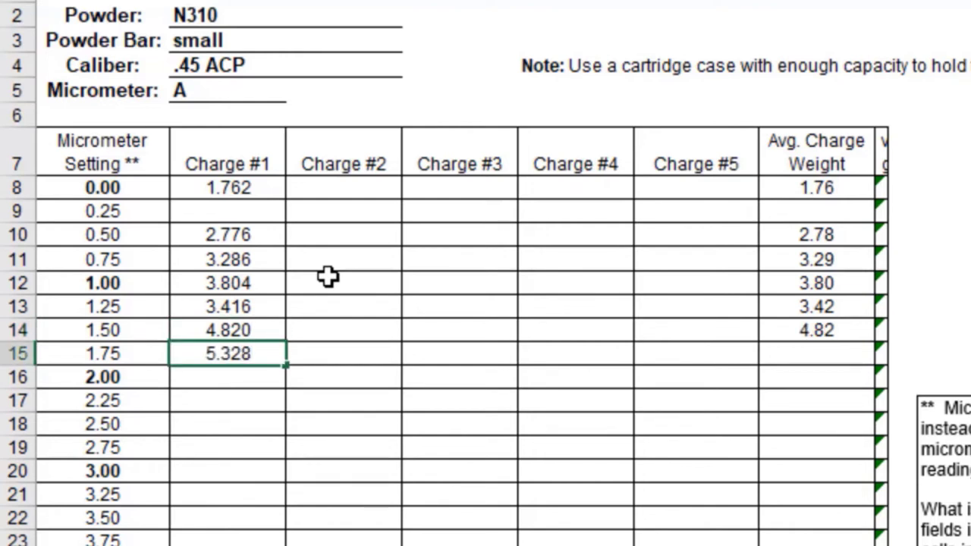
key(Return)
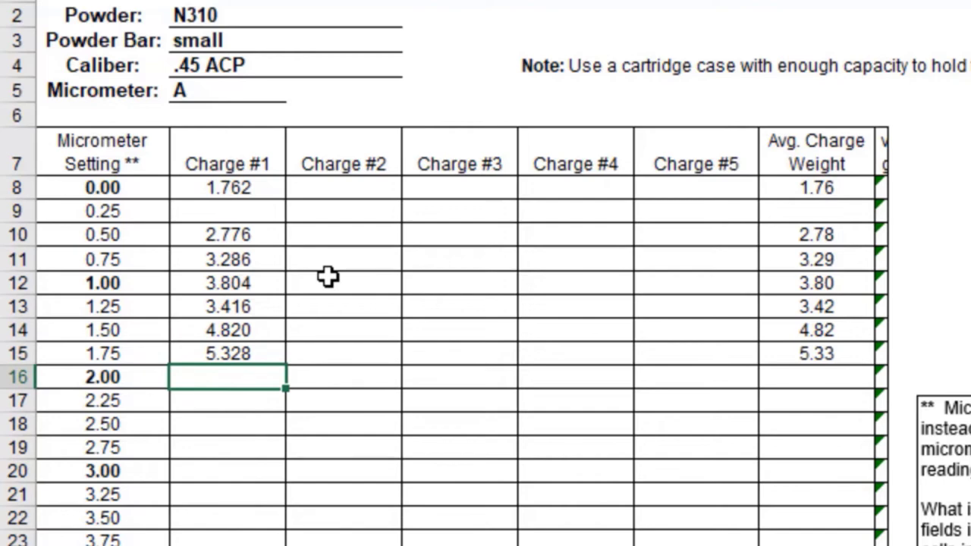
text(5.846)
key(Return)
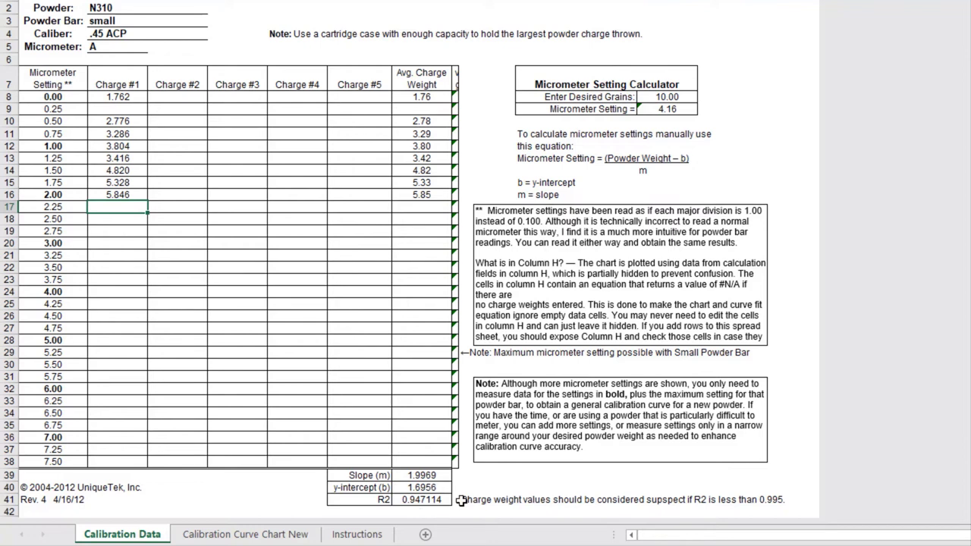
Step: Check the plotted points on the calibration curve chart and correct the Charge #1 weight for micrometer setting 1.25 to 4.316
click(224, 535)
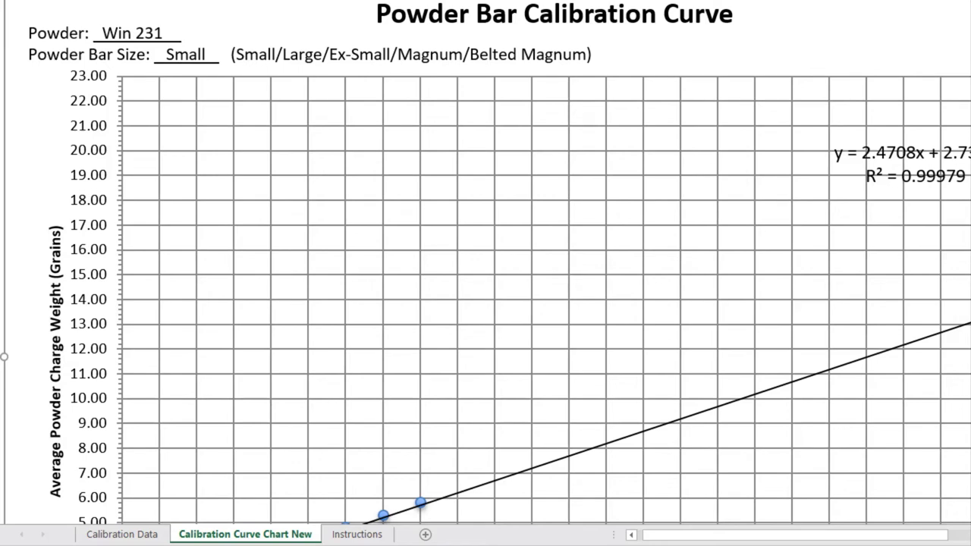
scroll(485, 262, down, 3)
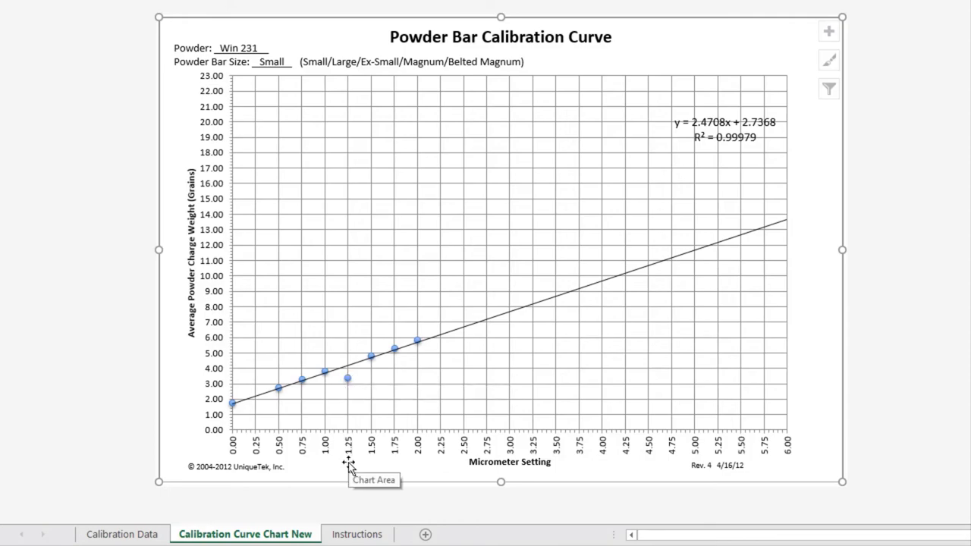
click(137, 535)
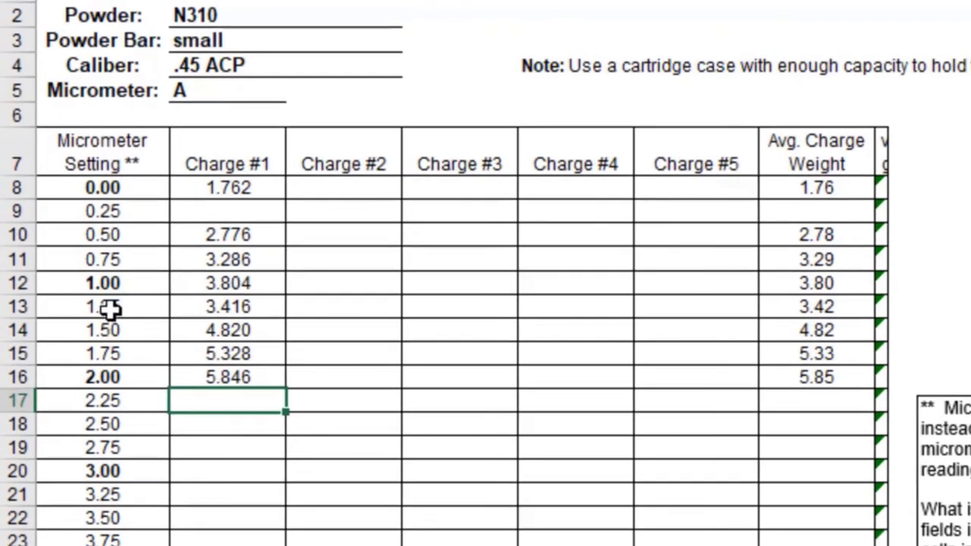
click(112, 303)
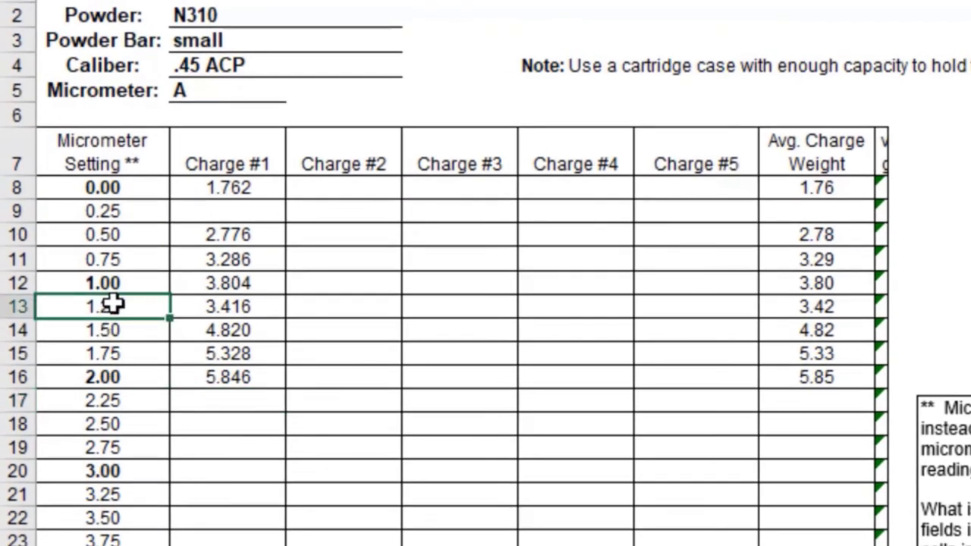
click(196, 306)
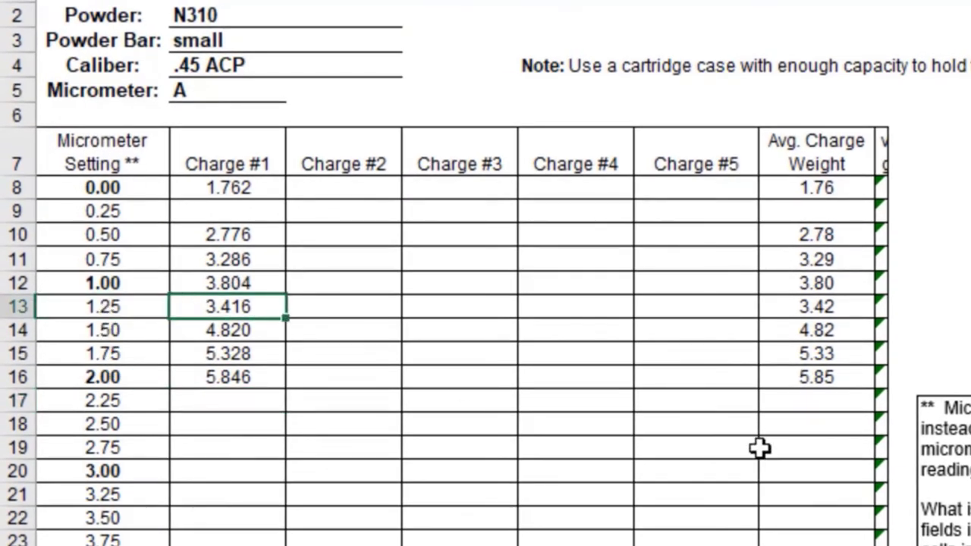
text(4.316)
key(Return)
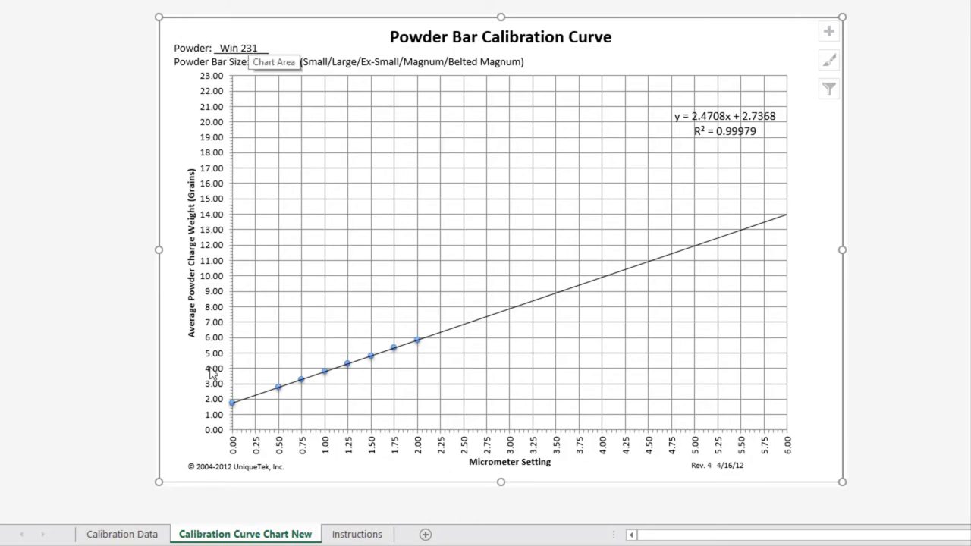
Step: Delete the text box with the powder name and powder bar size from the calibration curve chart
click(132, 535)
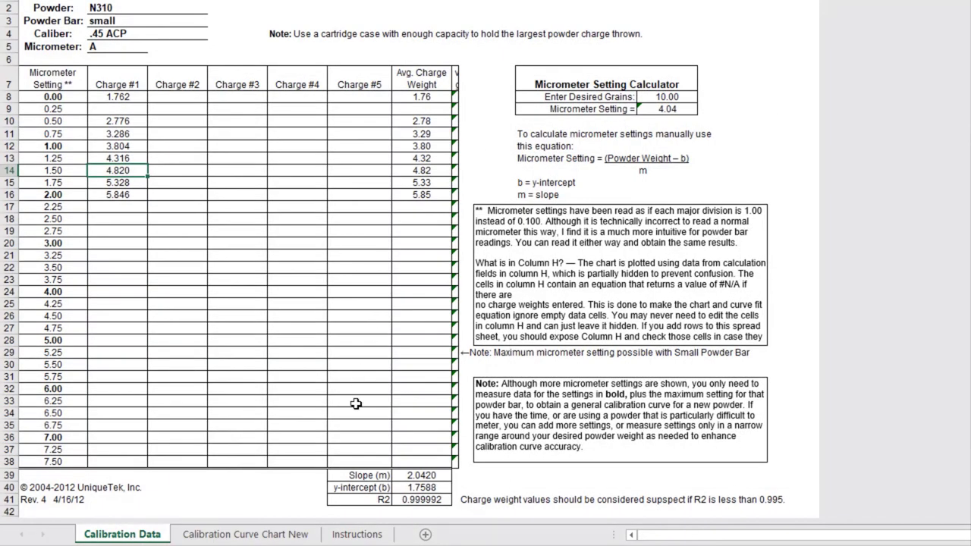
click(277, 535)
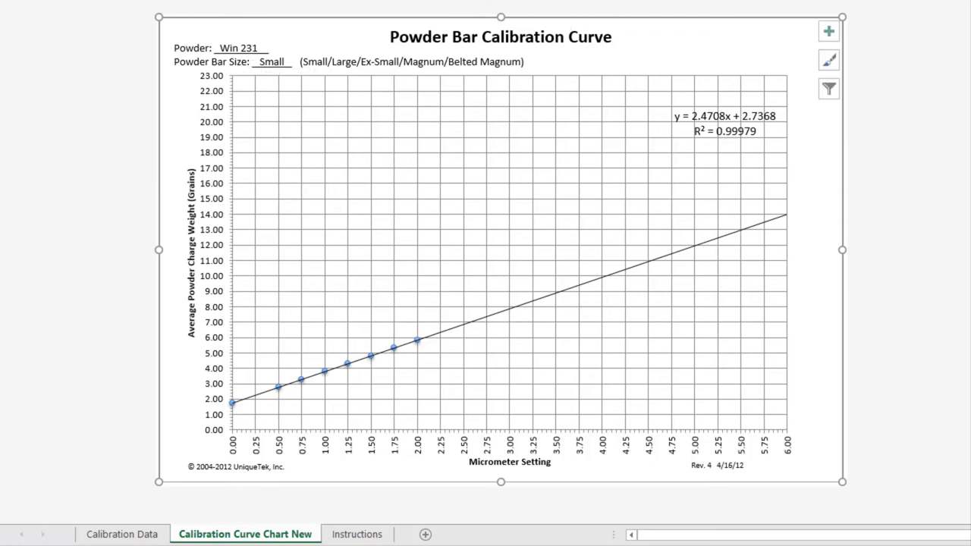
click(182, 57)
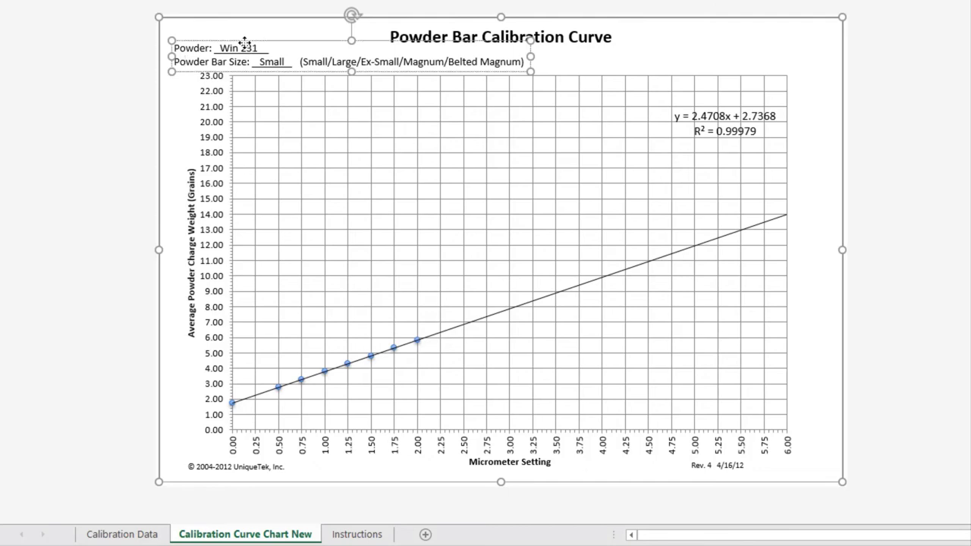
key(Delete)
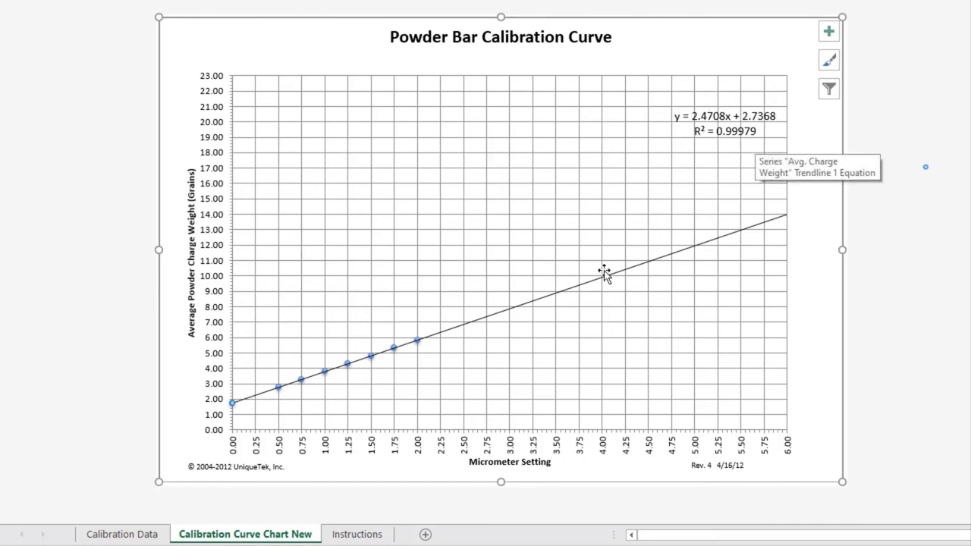
Step: Refresh the chart's trendline label by turning the equation and R-squared display off and on again
double_click(418, 346)
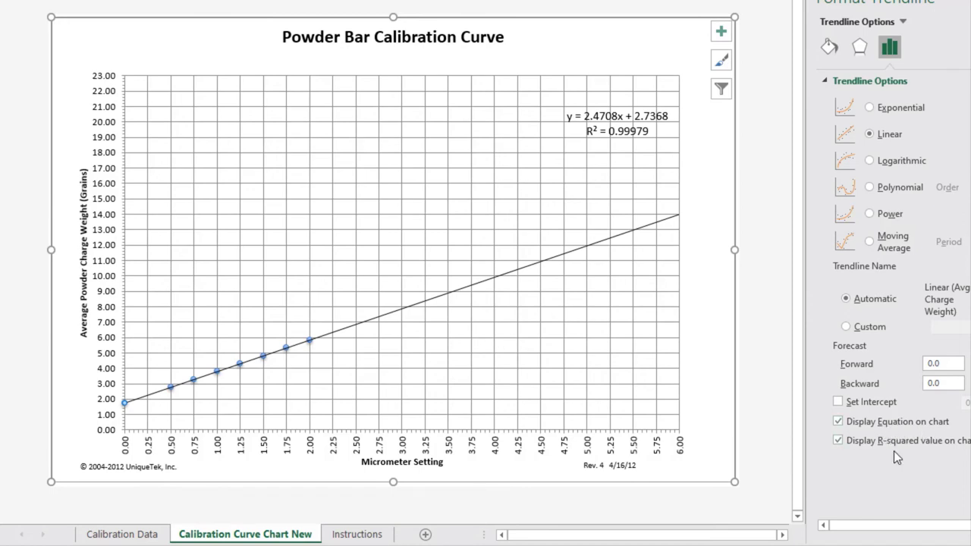
click(837, 422)
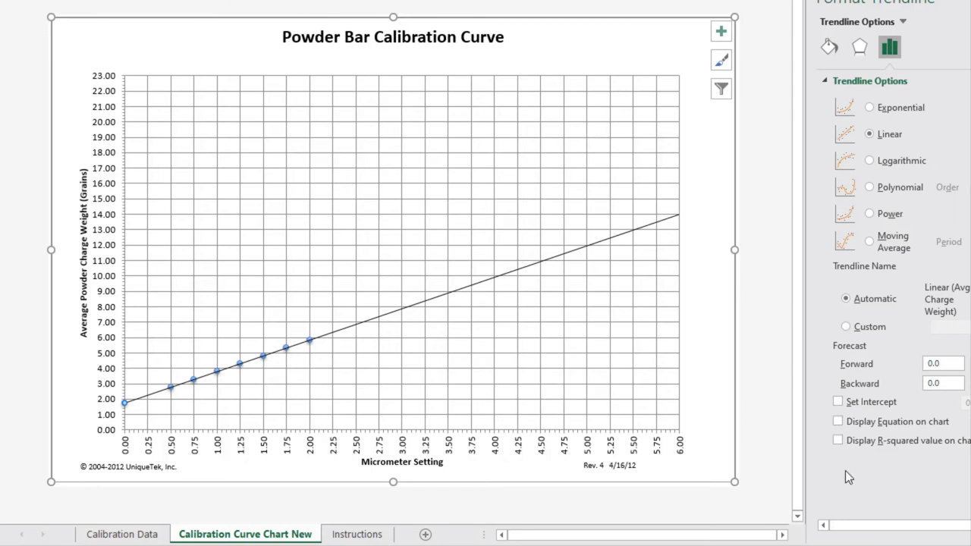
click(837, 440)
click(837, 422)
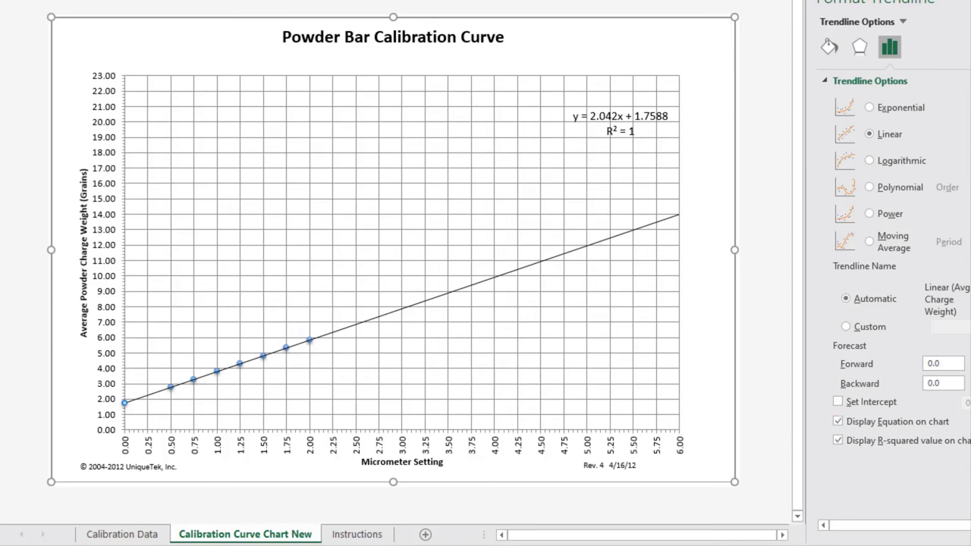
click(925, 166)
Step: Examine the R2 value on the data sheet and compare it with the trendline on the calibration curve chart
click(141, 535)
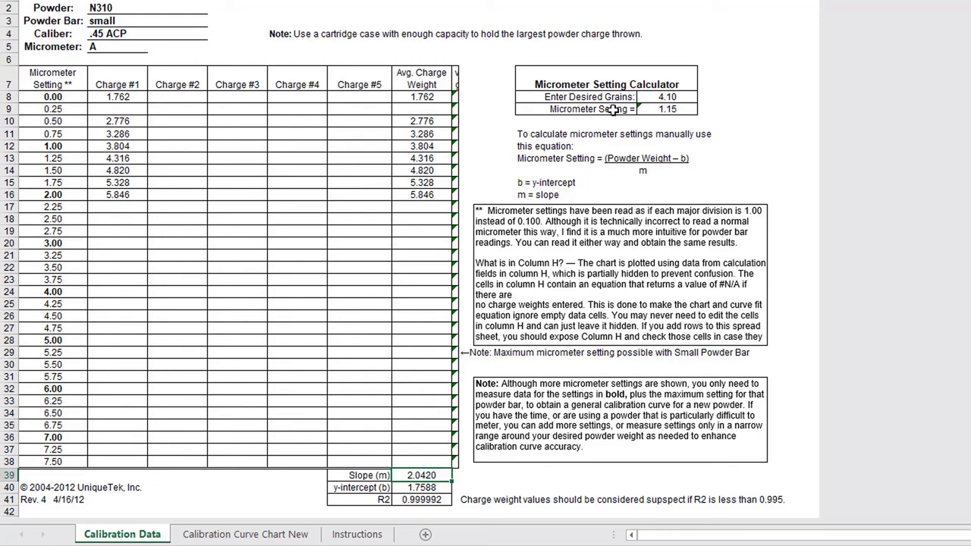
click(443, 500)
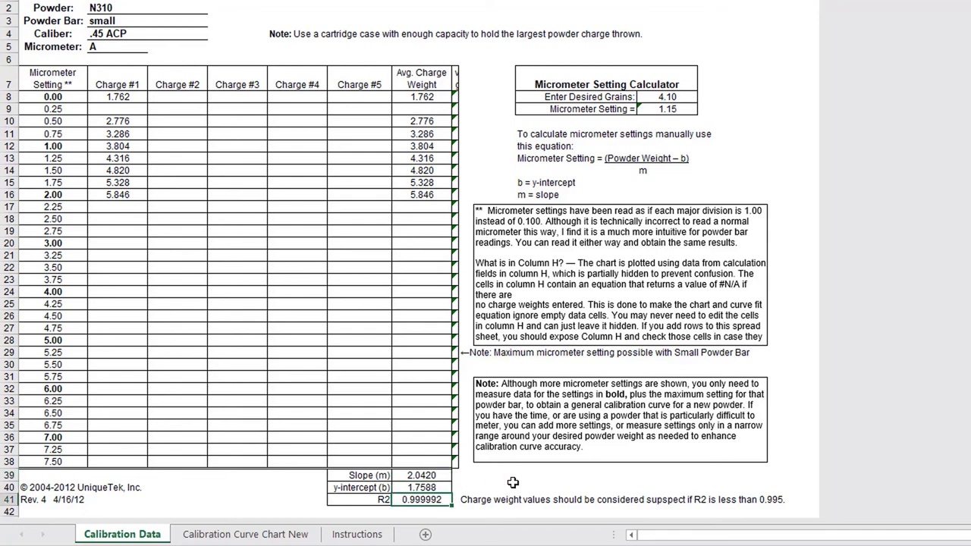
click(232, 535)
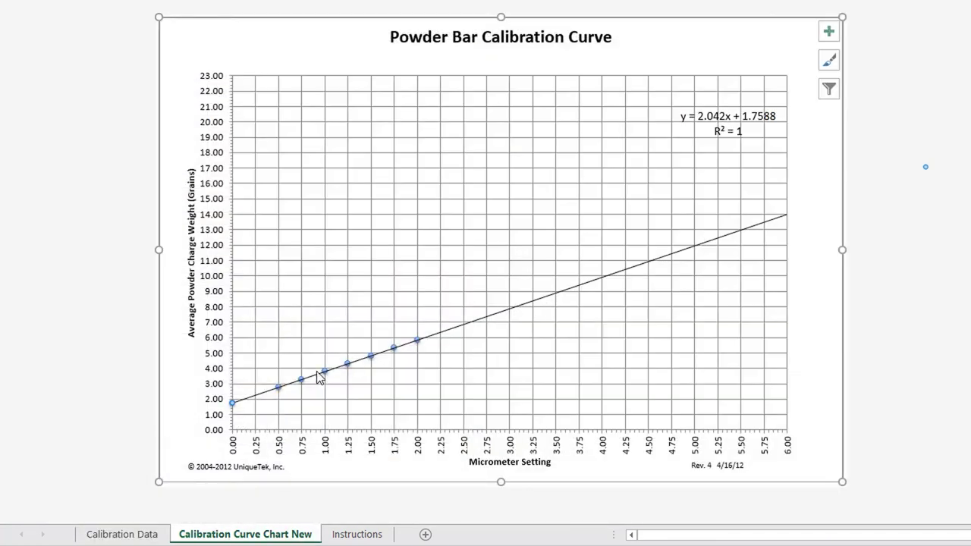
key(ctrl+Page_Up)
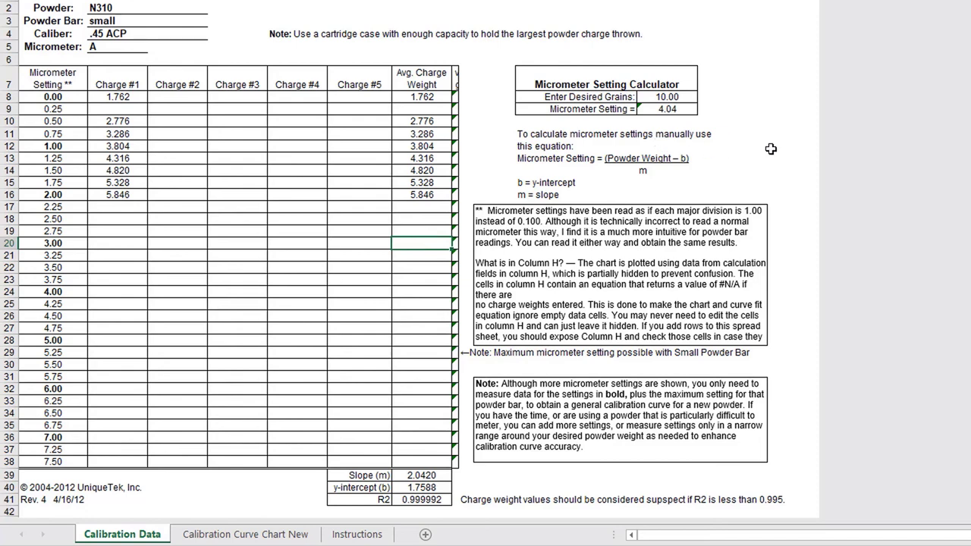
Step: Calculate the micrometer settings for desired charges of 3.9 and 4 grains in the Micrometer Setting Calculator
click(685, 95)
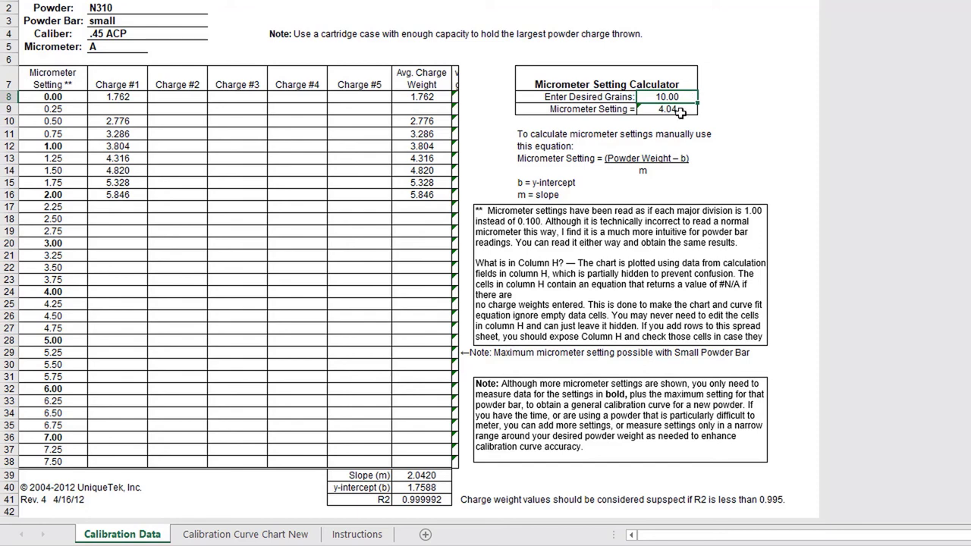
click(686, 109)
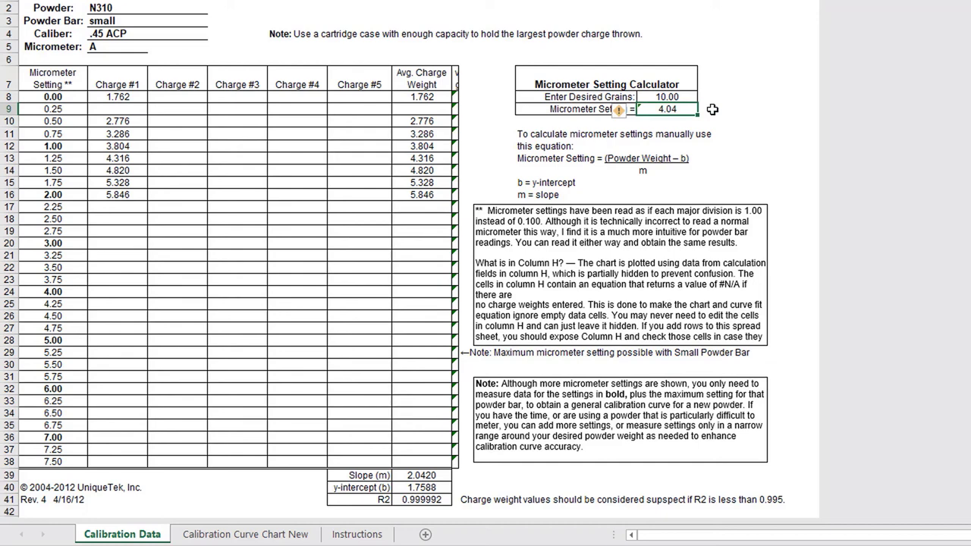
key(Up)
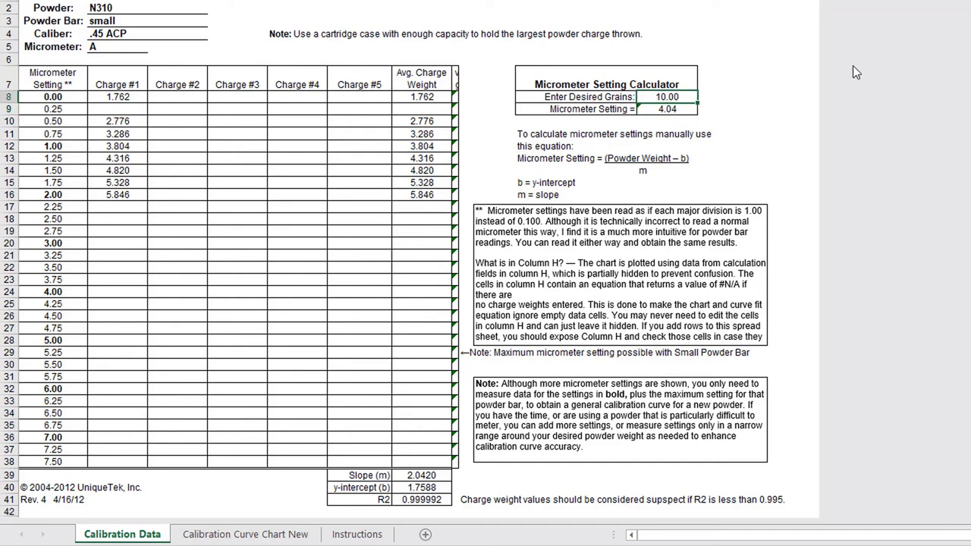
text(3.9)
key(Return)
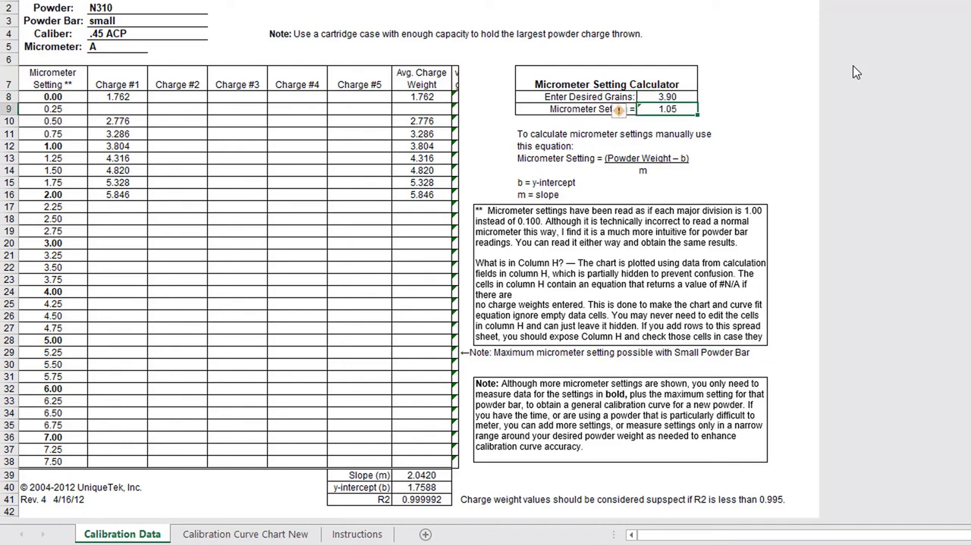
key(Up)
text(4)
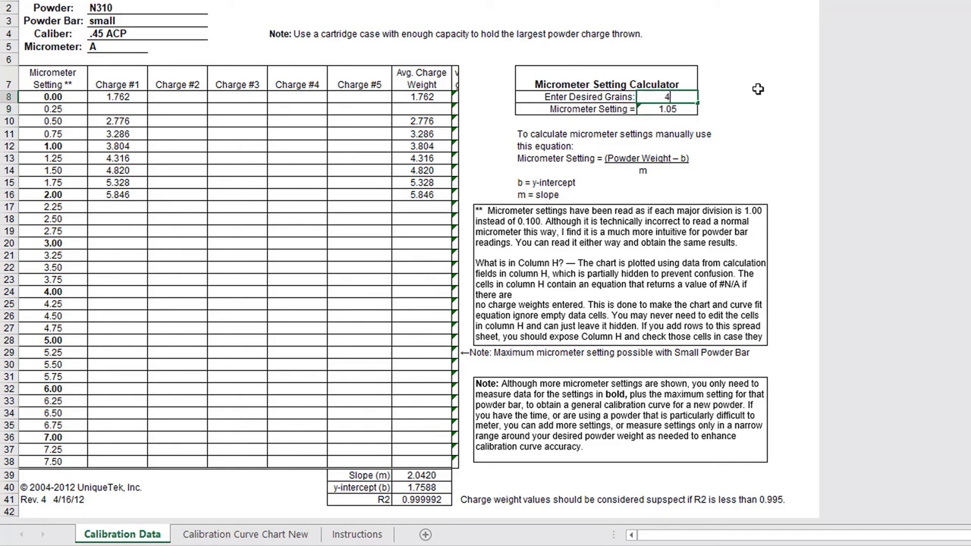
key(Return)
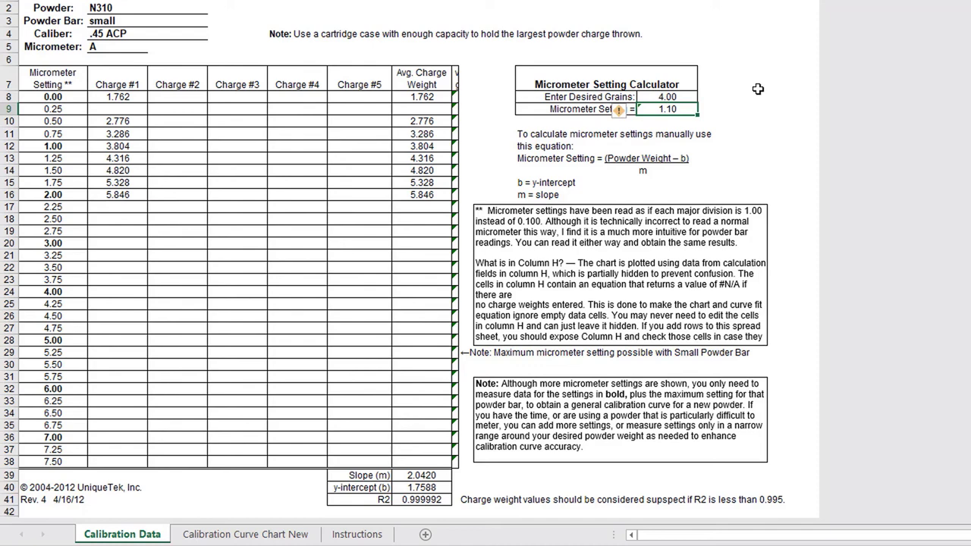
Step: Set the desired grains in the Micrometer Setting Calculator to 4.1 and check the curve's R2 value
key(Up)
text(4.1)
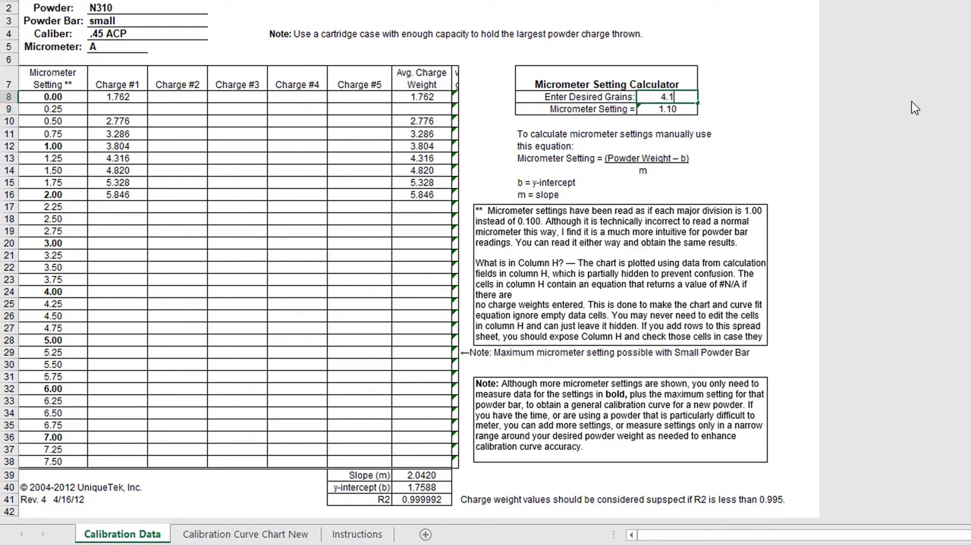
key(Return)
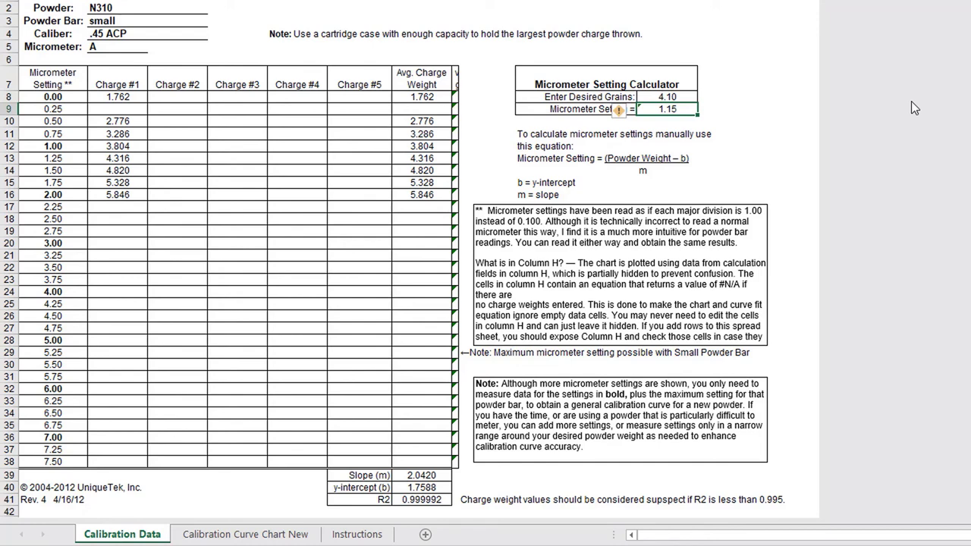
click(789, 108)
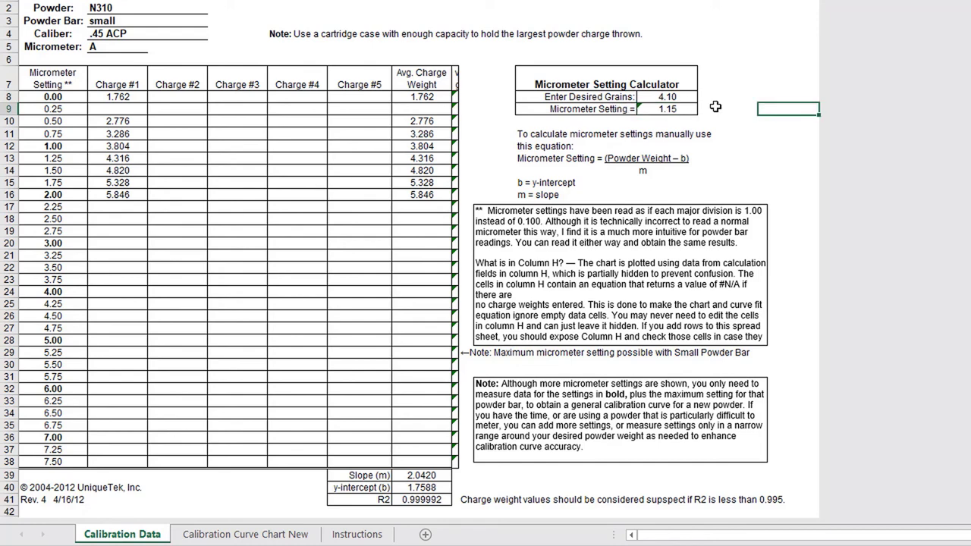
click(421, 499)
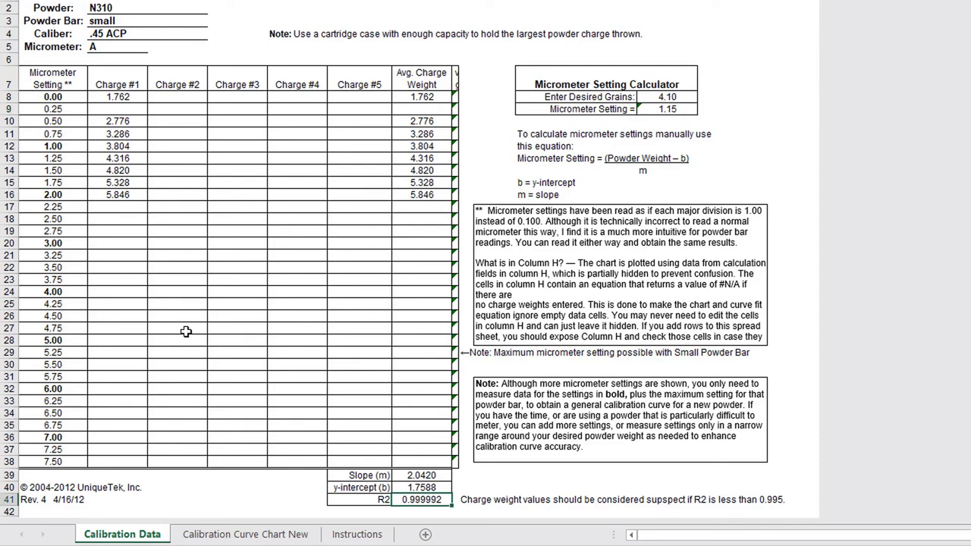